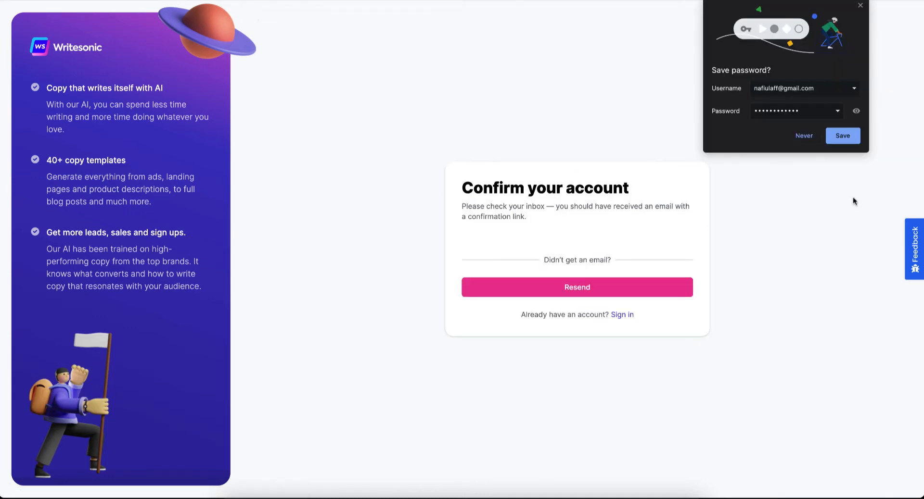
- Save the login in the browser, then verify the Writesonic account's e-mail through the link in the Gmail verification message
{"action": "left_click", "coordinate": [842, 140]}
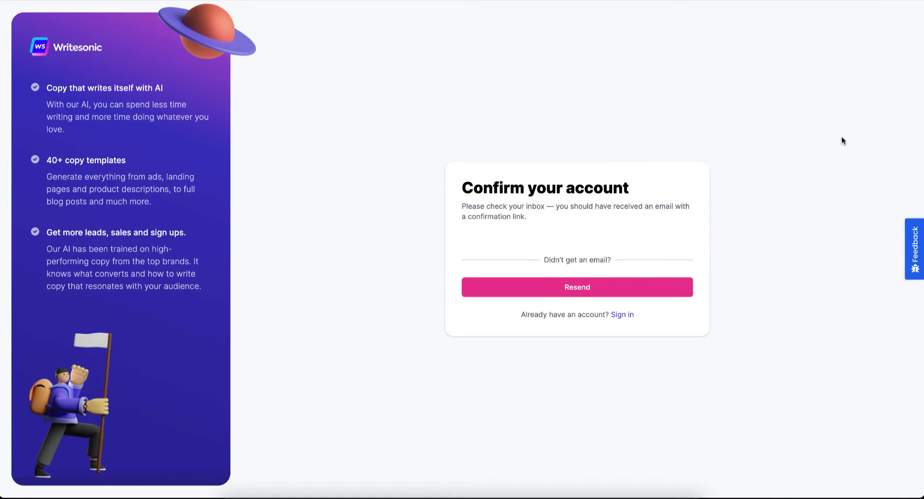
{"action": "key", "text": "ctrl+t"}
{"action": "type", "text": "gm"}
{"action": "key", "text": "Return"}
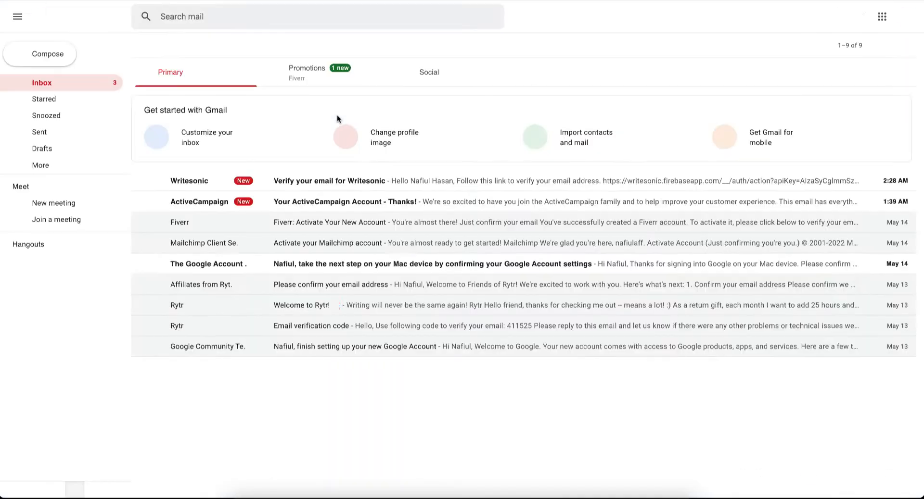
{"action": "left_click", "coordinate": [258, 179]}
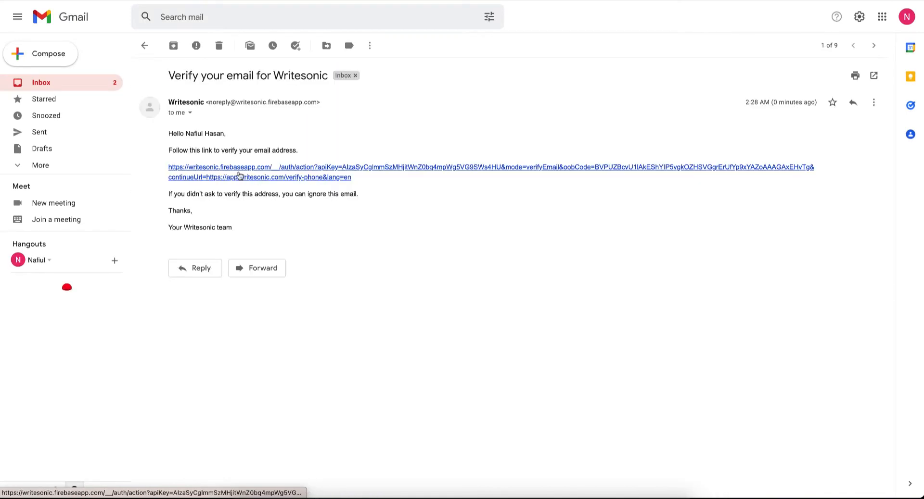
{"action": "left_click", "coordinate": [258, 176]}
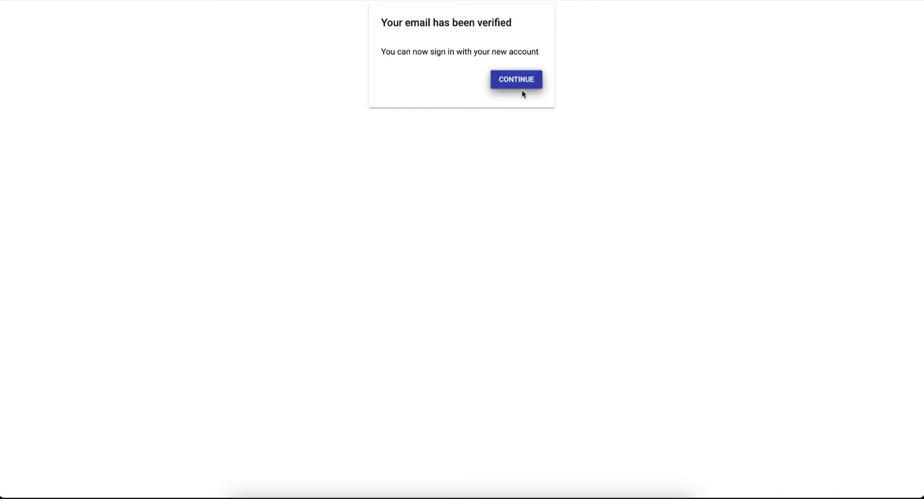
{"action": "left_click", "coordinate": [519, 85]}
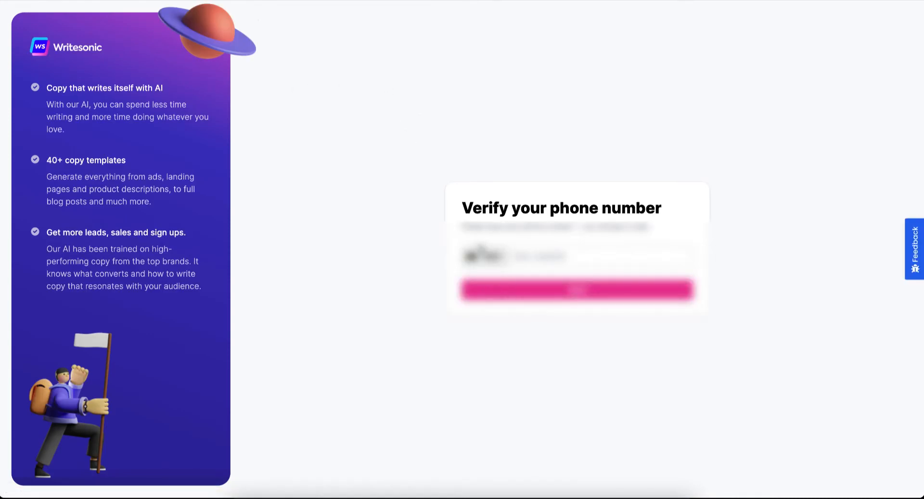
- Select the country code for the phone number in the phone verification form
{"action": "left_click", "coordinate": [483, 256]}
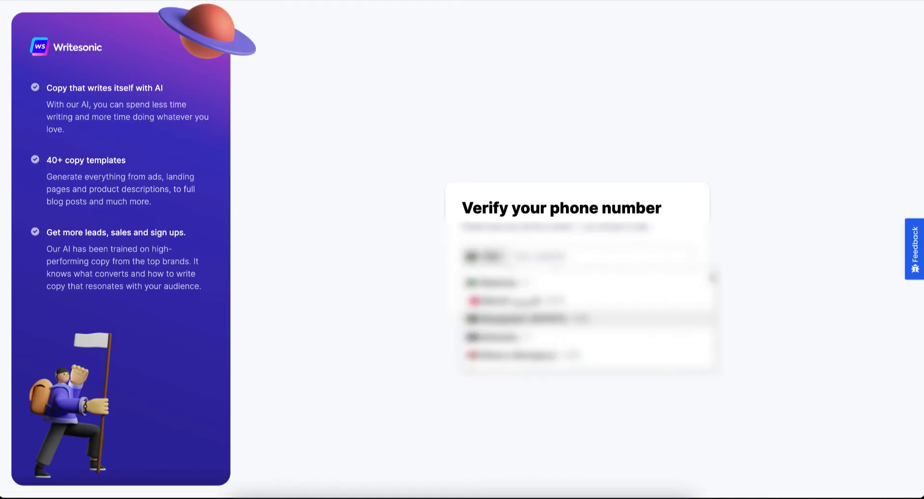
{"action": "scroll", "coordinate": [552, 295], "scroll_direction": "down", "scroll_amount": 10}
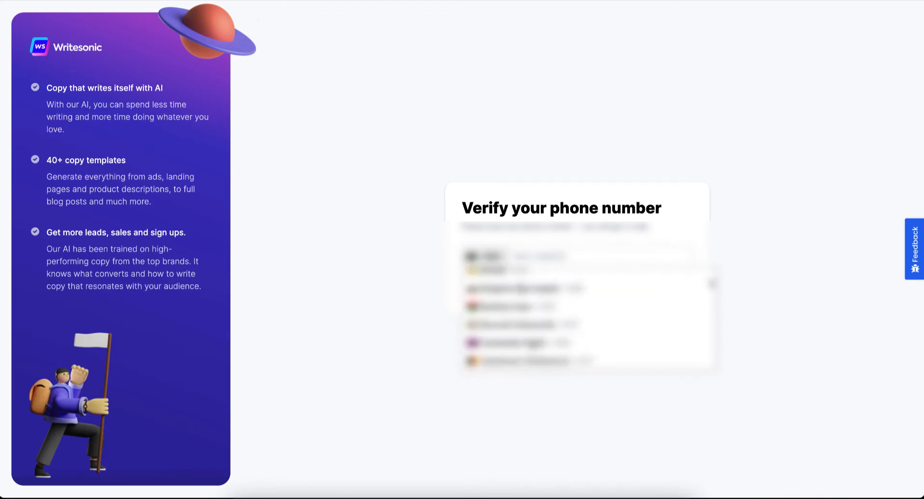
{"action": "scroll", "coordinate": [522, 289], "scroll_direction": "down", "scroll_amount": 8}
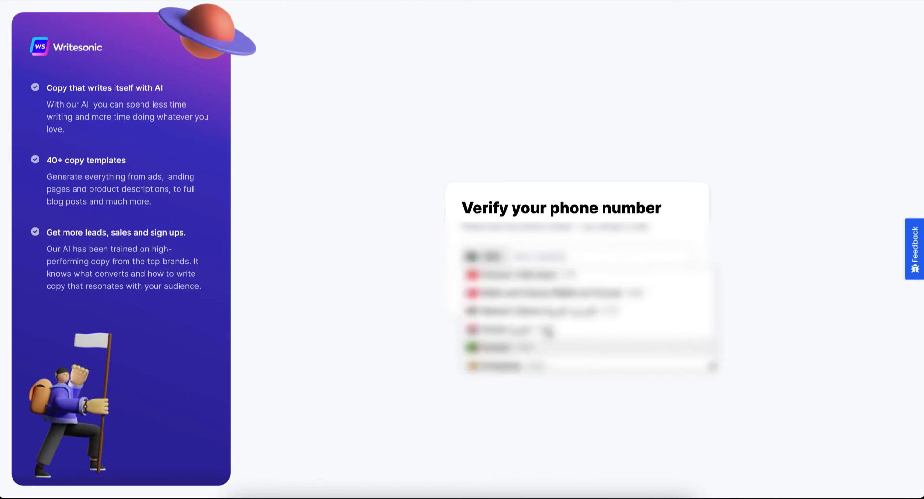
{"action": "scroll", "coordinate": [549, 332], "scroll_direction": "down", "scroll_amount": 2}
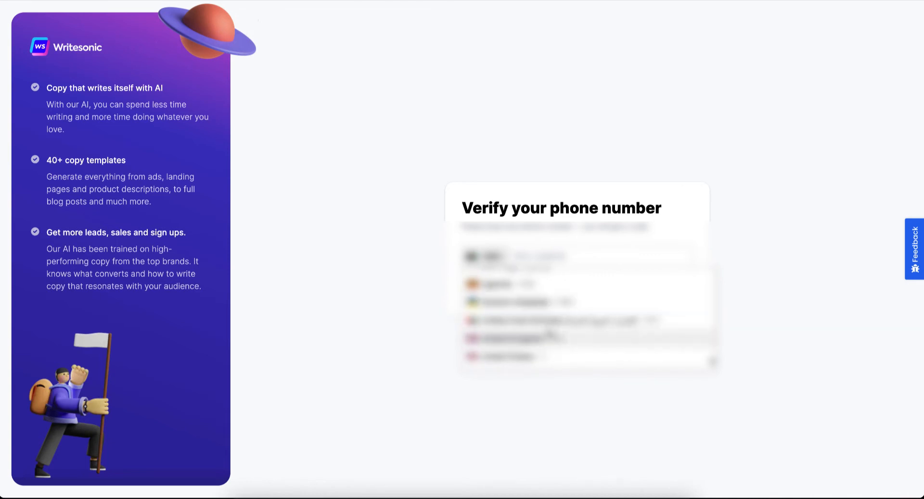
{"action": "left_click", "coordinate": [548, 333]}
{"action": "left_click", "coordinate": [487, 259]}
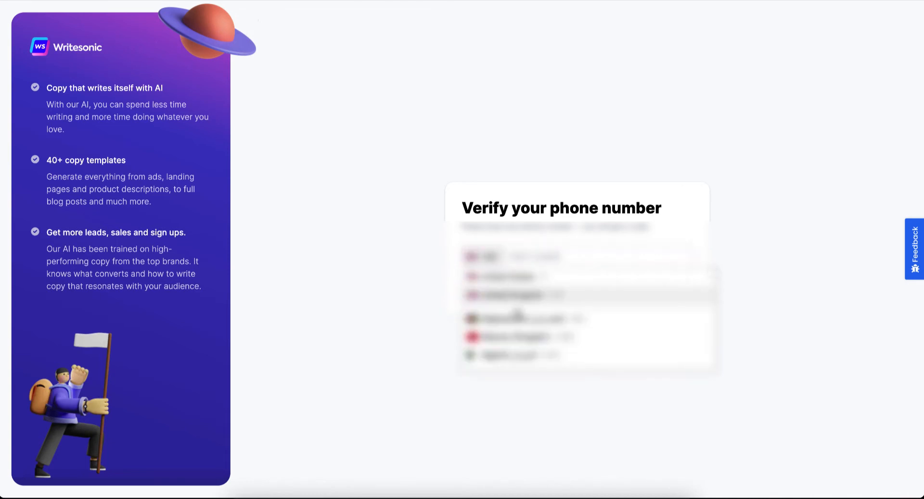
{"action": "left_click", "coordinate": [515, 275]}
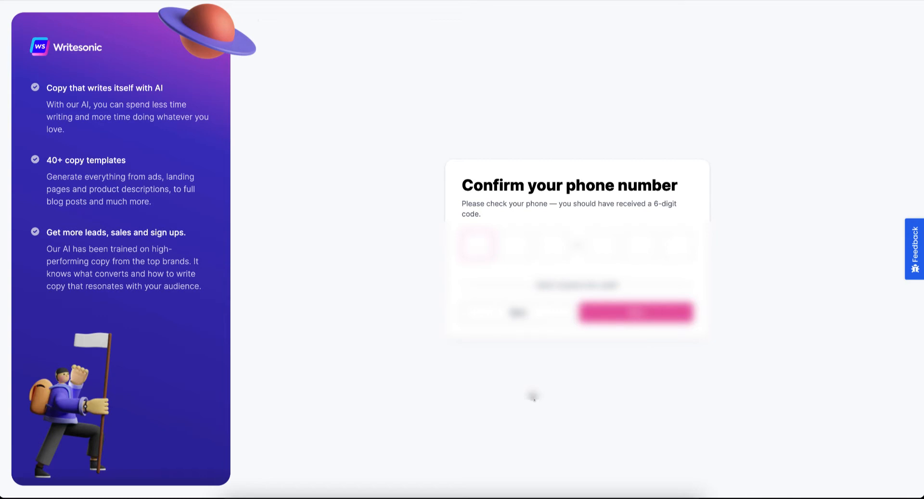
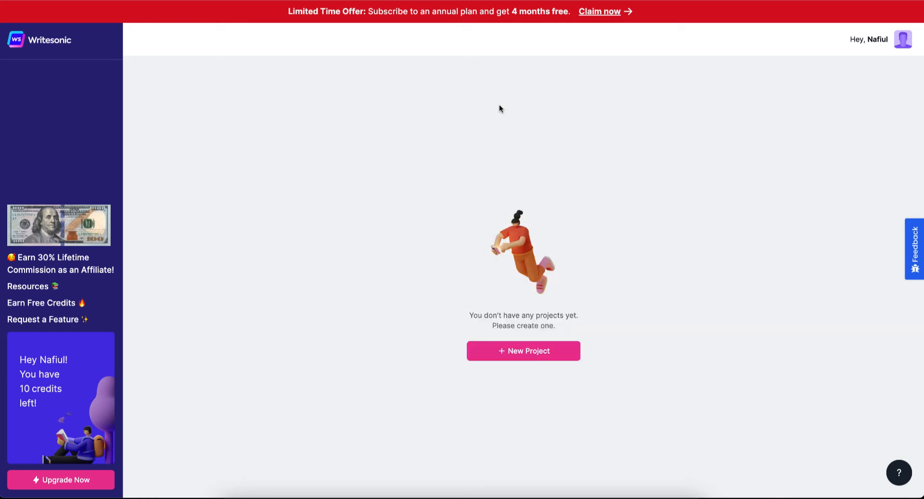
- Look through the account settings options, close them, and check the remaining credits message
{"action": "left_click", "coordinate": [903, 40]}
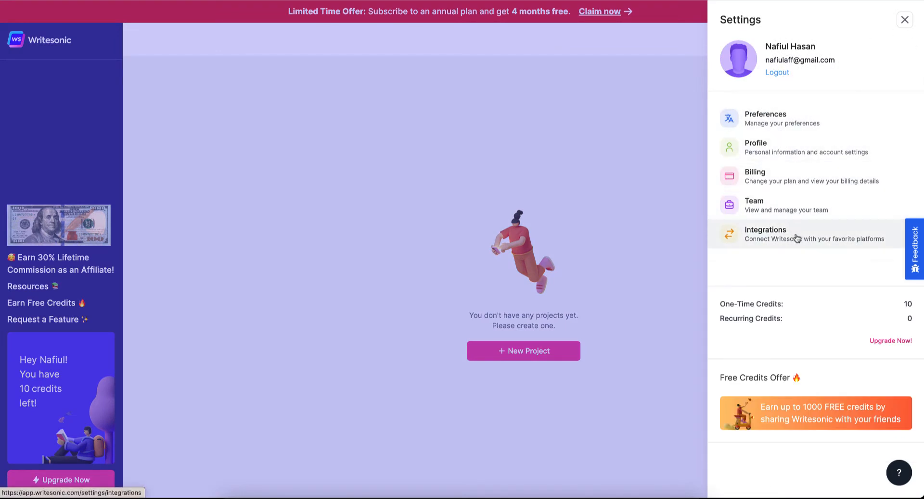
{"action": "left_click", "coordinate": [595, 225]}
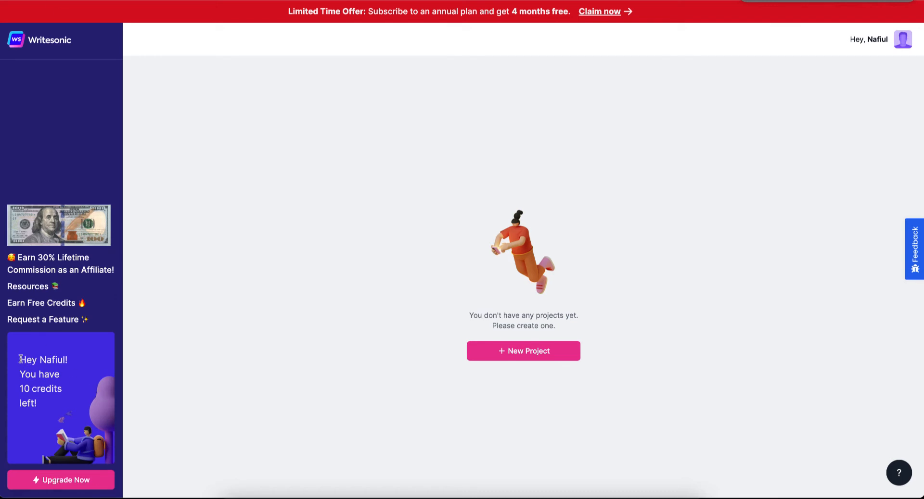
{"action": "left_click_drag", "start_coordinate": [20, 359], "coordinate": [33, 404]}
{"action": "left_click", "coordinate": [398, 318]}
- Create a new project named "Test Project"
{"action": "left_click", "coordinate": [542, 352]}
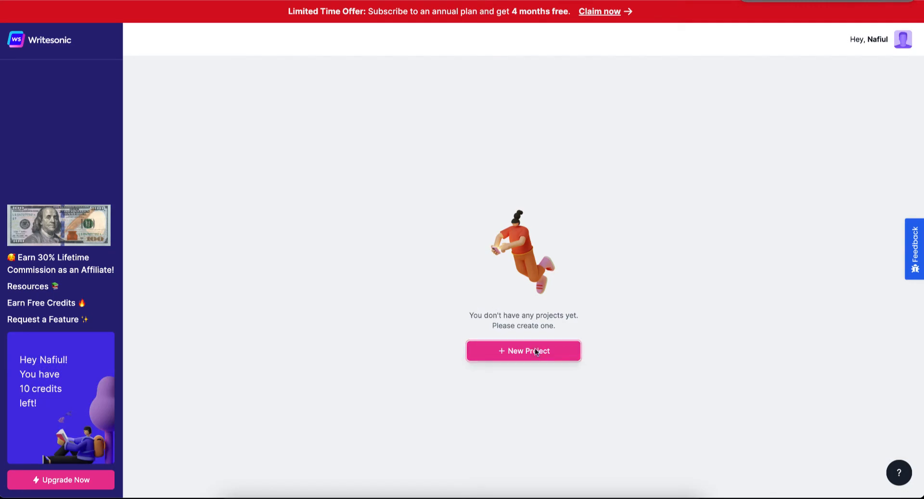
{"action": "left_click", "coordinate": [439, 255]}
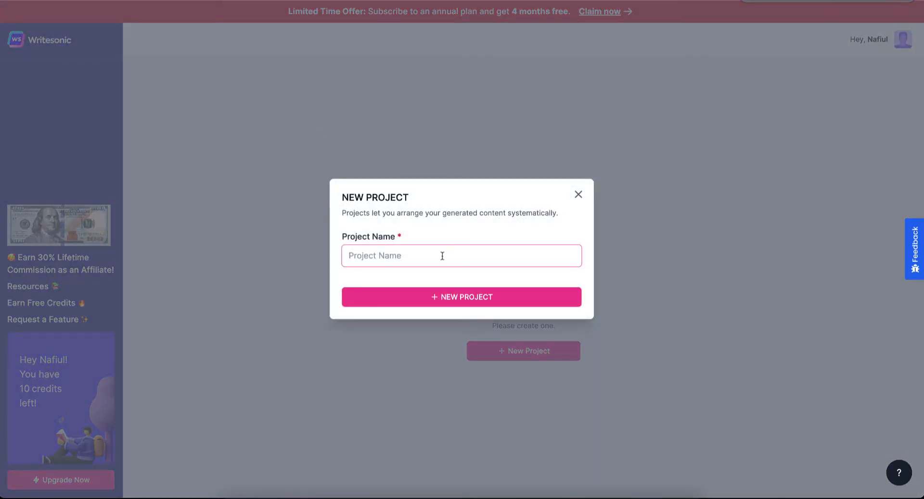
{"action": "type", "text": "Test Project"}
{"action": "left_click", "coordinate": [507, 295]}
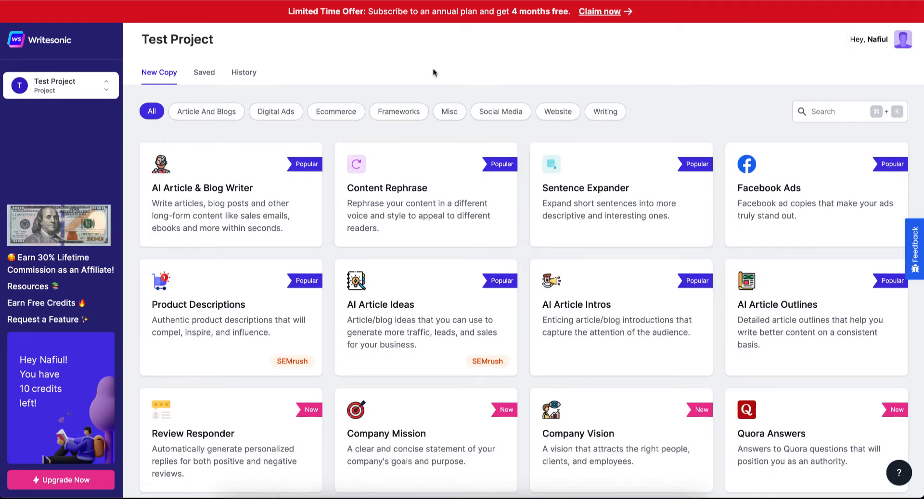
- Examine the available copy templates, overall and by category: Article And Blogs, Digital Ads, Ecommerce, Frameworks, Misc and Social Media
{"action": "scroll", "coordinate": [340, 221], "scroll_direction": "down", "scroll_amount": 15}
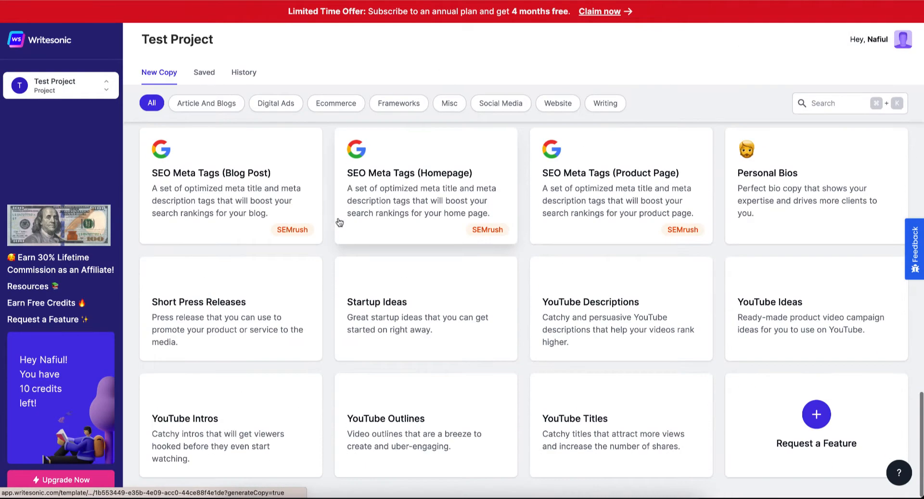
{"action": "scroll", "coordinate": [339, 222], "scroll_direction": "up", "scroll_amount": 15}
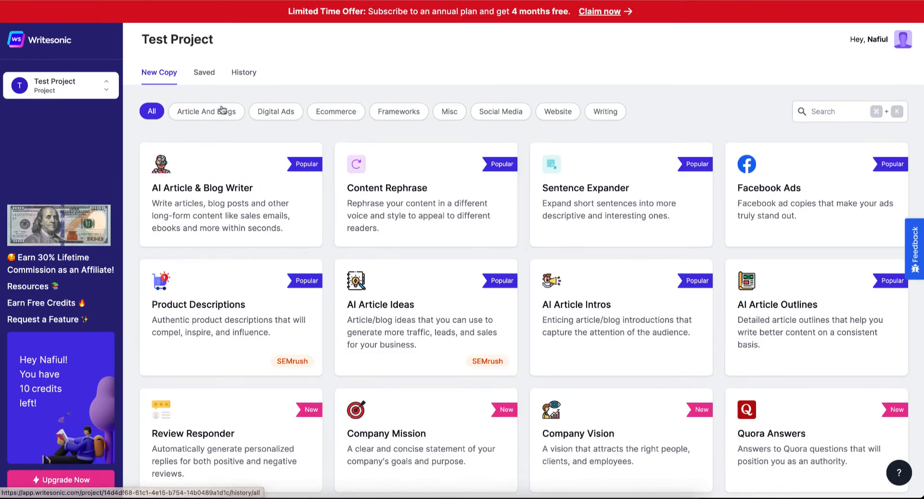
{"action": "left_click", "coordinate": [211, 118]}
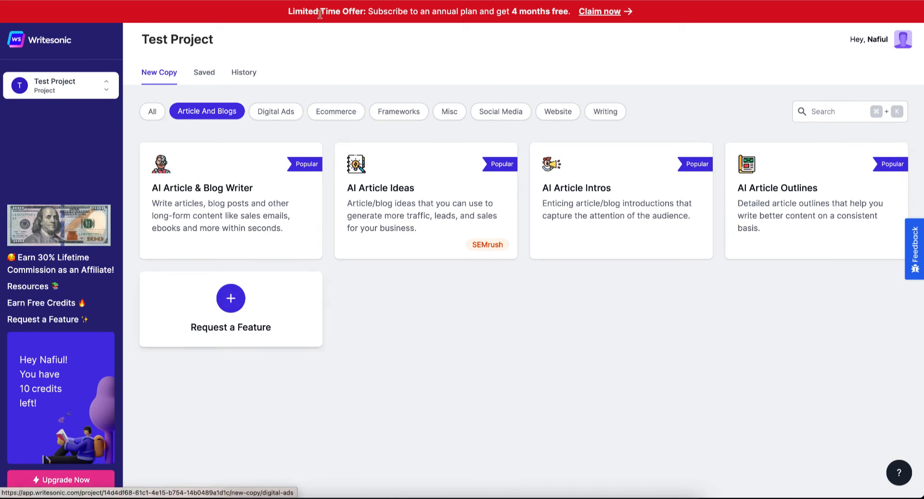
{"action": "left_click", "coordinate": [272, 113]}
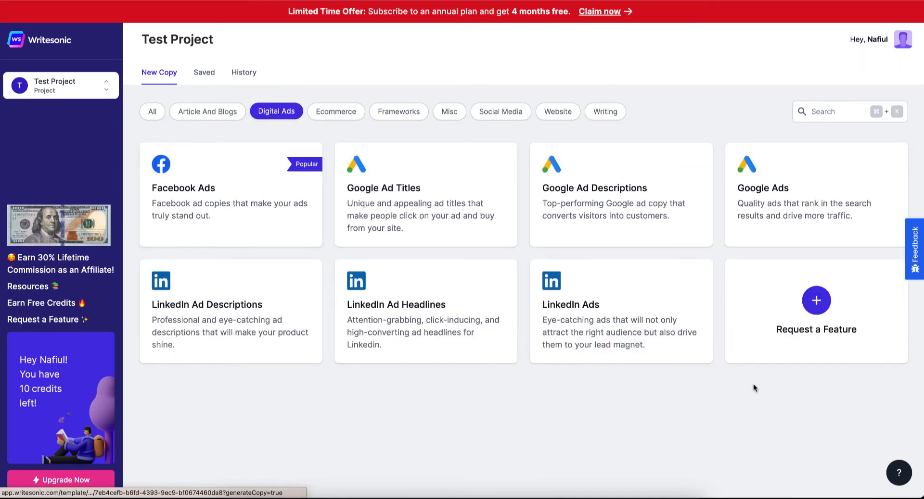
{"action": "left_click", "coordinate": [337, 113]}
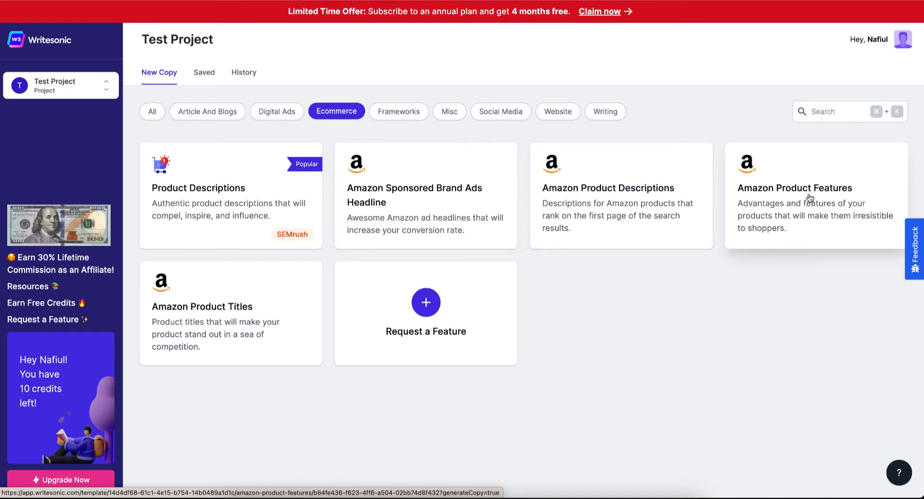
{"action": "left_click", "coordinate": [396, 112]}
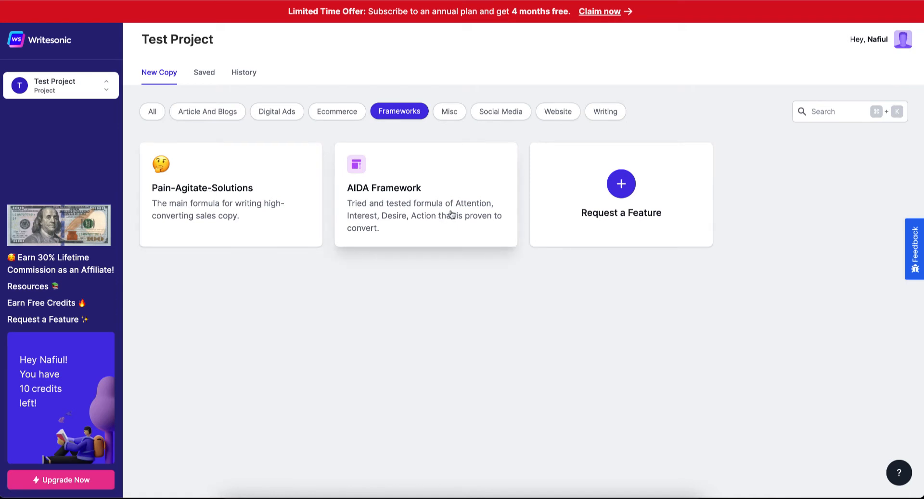
{"action": "left_click", "coordinate": [460, 112]}
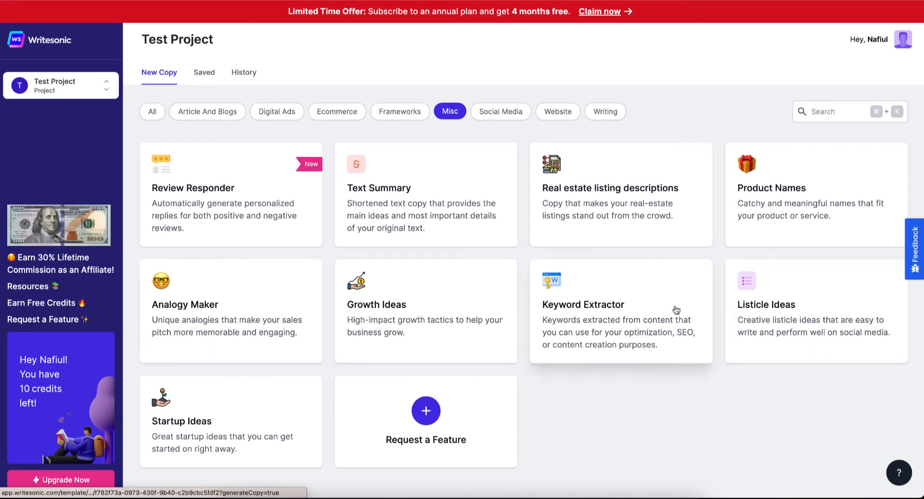
{"action": "left_click", "coordinate": [501, 114]}
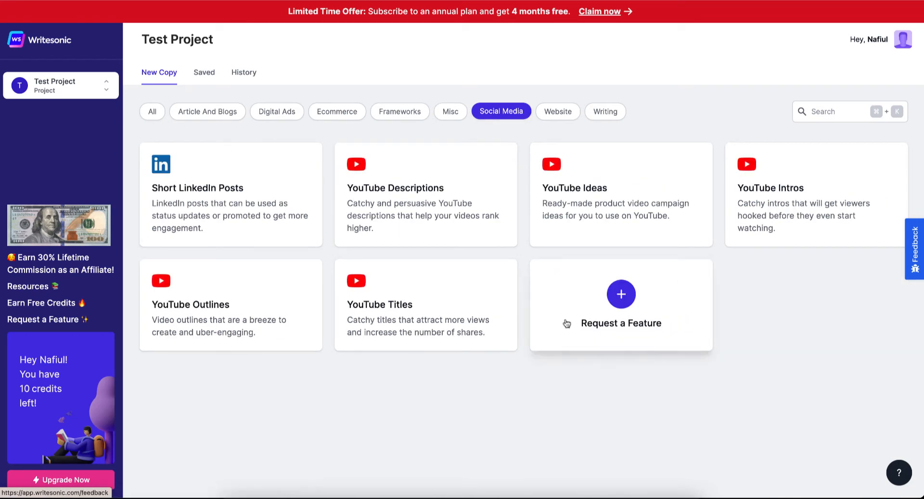
- Open the AI Article & Blog Writer from the Article And Blogs category and choose the AI Article Writer 3.0 (Beta) template
{"action": "left_click", "coordinate": [192, 114]}
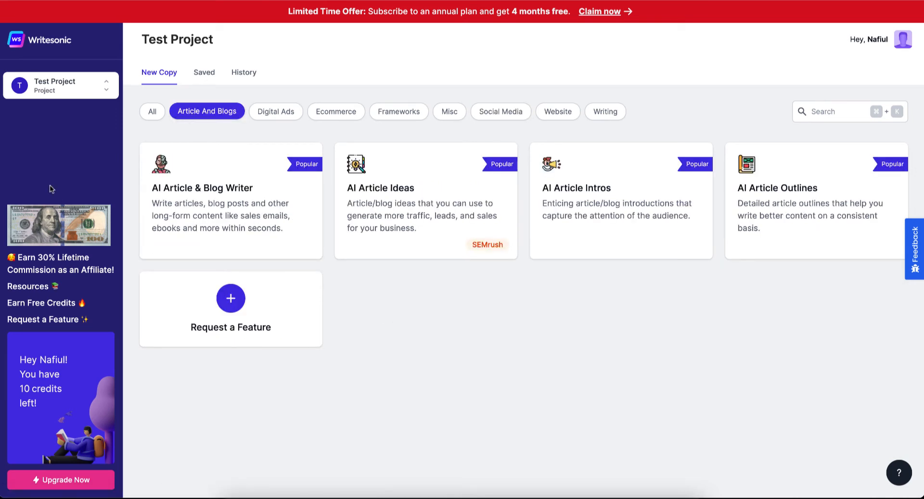
{"action": "left_click", "coordinate": [215, 202]}
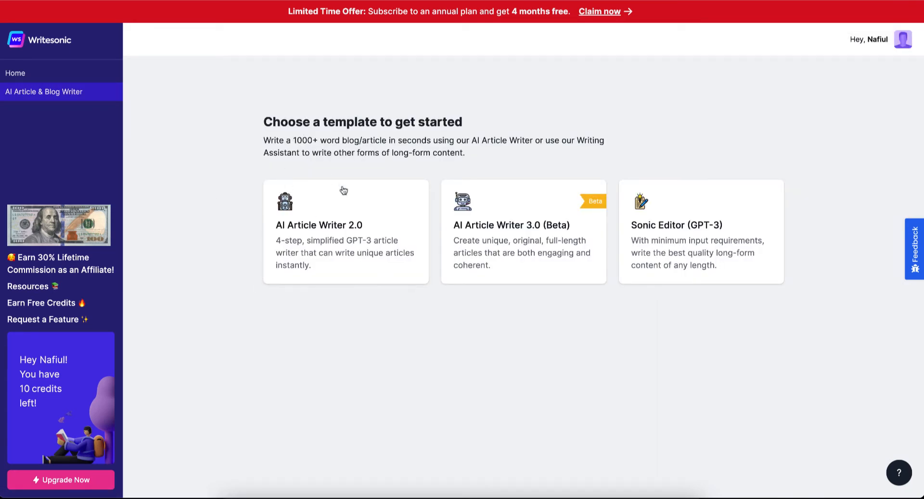
{"action": "left_click_drag", "start_coordinate": [271, 127], "coordinate": [762, 286]}
{"action": "left_click", "coordinate": [762, 286]}
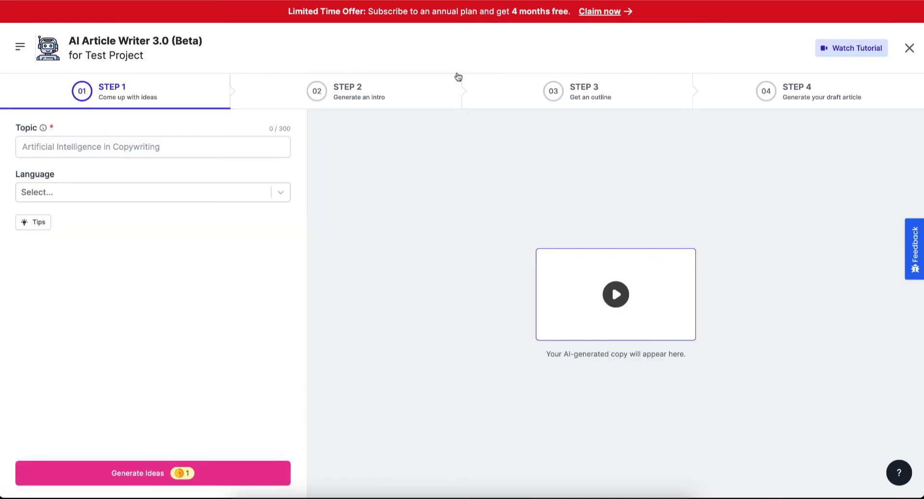
- Generate article ideas for the topic "Best Golf Ball"
{"action": "left_click", "coordinate": [224, 144]}
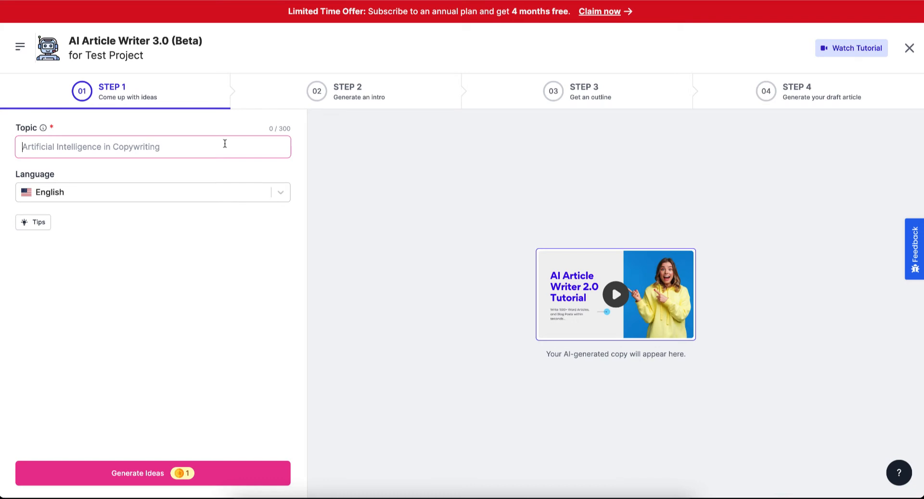
{"action": "type", "text": "Best"}
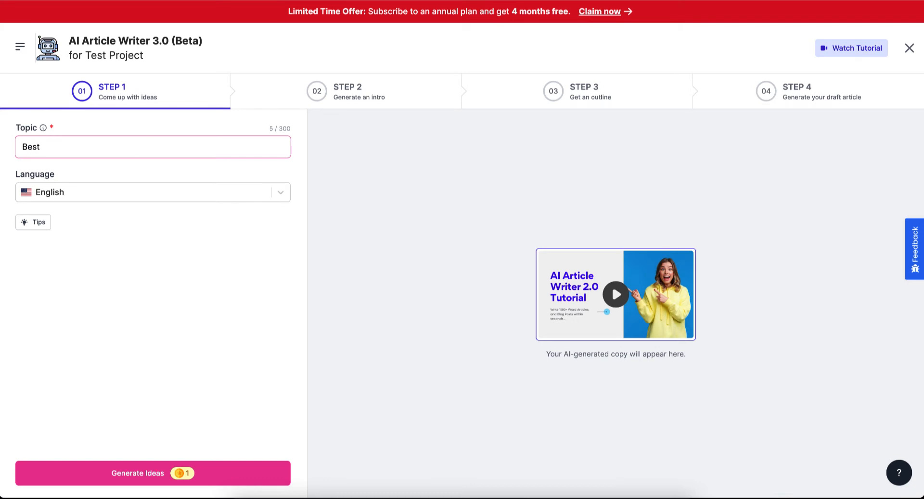
{"action": "type", "text": "Golf Ball"}
{"action": "left_click", "coordinate": [196, 475]}
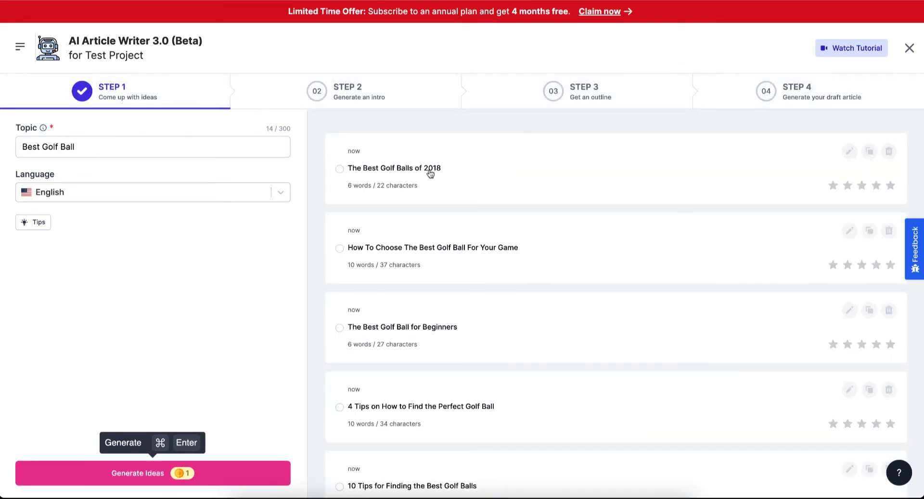
- Review the generated ideas and choose "The Best Golf Ball for Beginners" as the article title
{"action": "scroll", "coordinate": [457, 361], "scroll_direction": "down", "scroll_amount": 2}
{"action": "scroll", "coordinate": [460, 364], "scroll_direction": "up", "scroll_amount": 1}
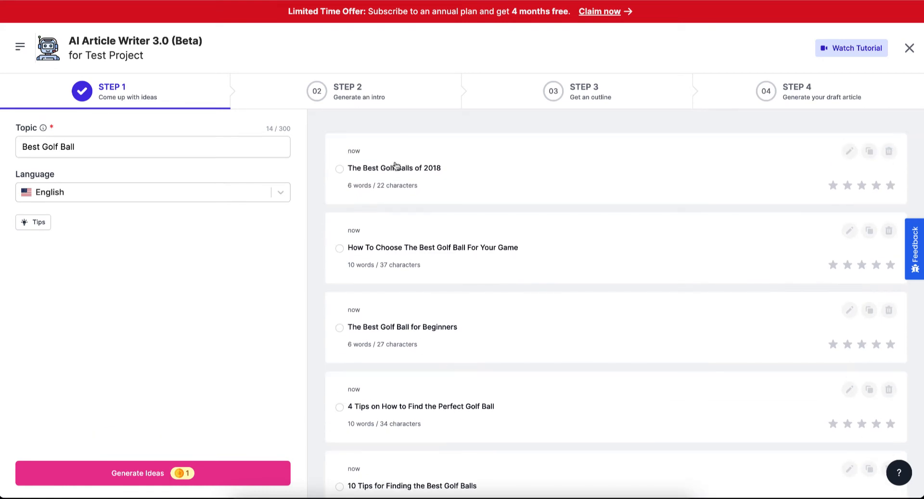
{"action": "scroll", "coordinate": [439, 336], "scroll_direction": "down", "scroll_amount": 1}
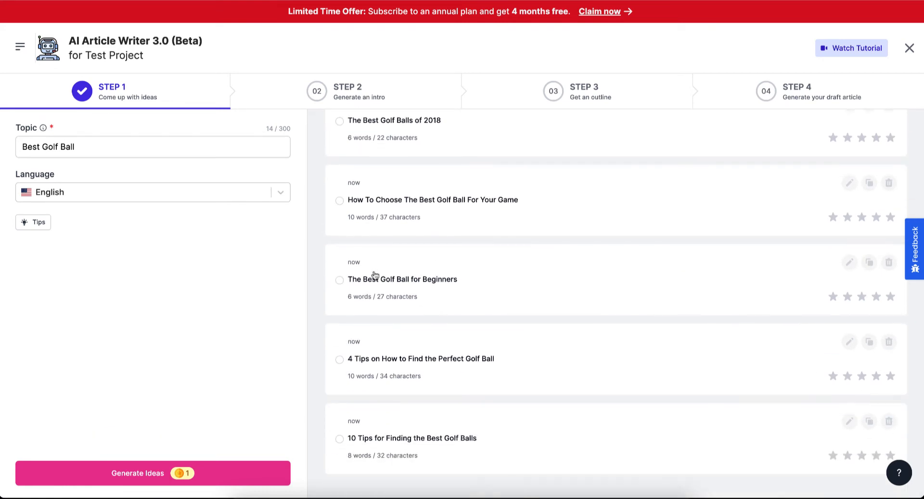
{"action": "left_click", "coordinate": [462, 283]}
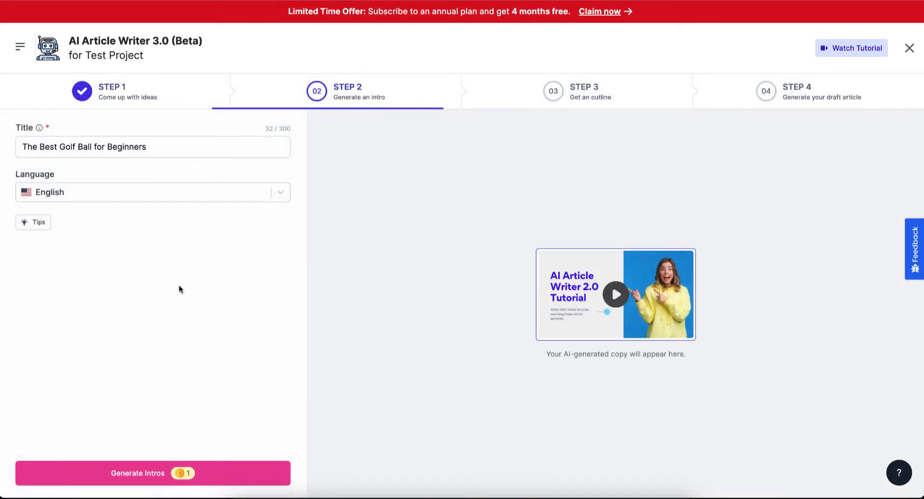
- Generate intros for the title and choose the one beginning "If you're a beginner golfer, it's important to pick the right equipment."
{"action": "left_click", "coordinate": [209, 474]}
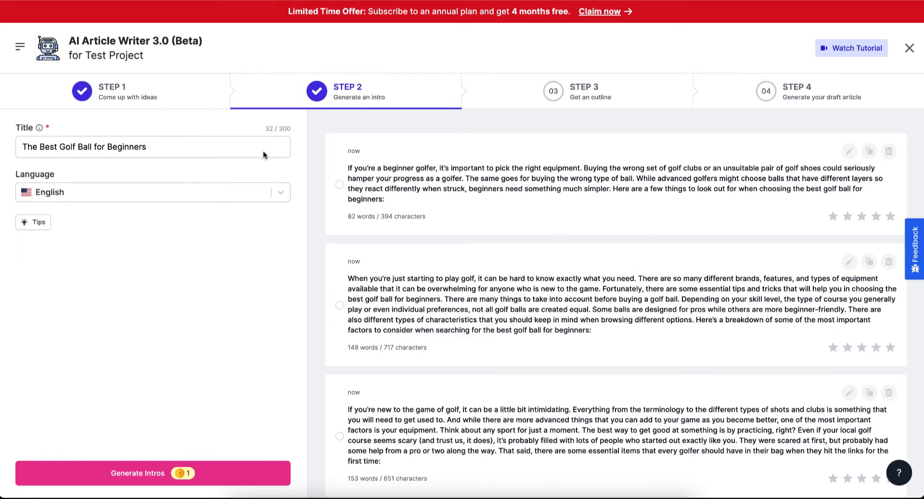
{"action": "scroll", "coordinate": [439, 302], "scroll_direction": "down", "scroll_amount": 1}
{"action": "scroll", "coordinate": [441, 304], "scroll_direction": "down", "scroll_amount": 5}
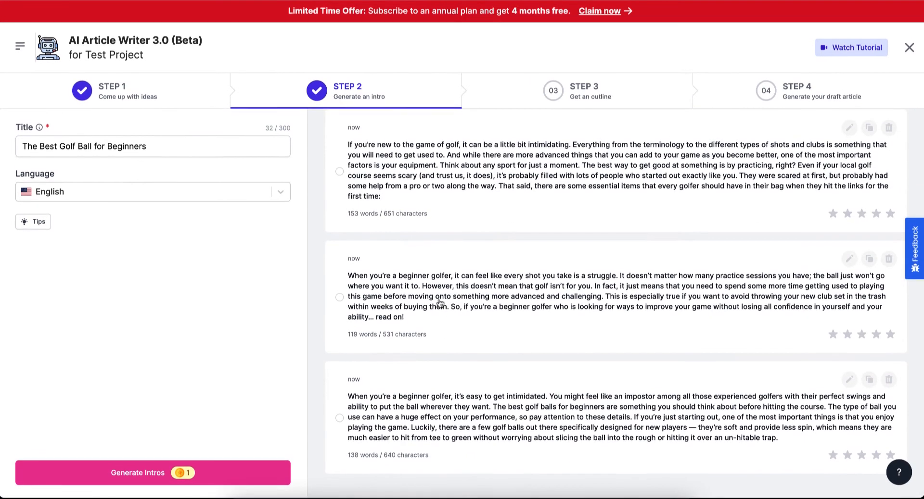
{"action": "scroll", "coordinate": [440, 303], "scroll_direction": "up", "scroll_amount": 5}
{"action": "scroll", "coordinate": [448, 298], "scroll_direction": "down", "scroll_amount": 5}
{"action": "scroll", "coordinate": [450, 292], "scroll_direction": "up", "scroll_amount": 5}
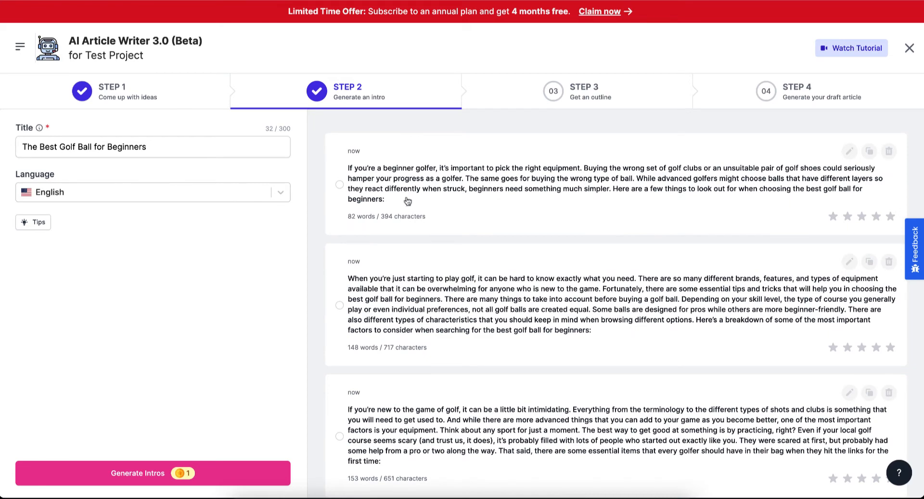
{"action": "scroll", "coordinate": [428, 261], "scroll_direction": "down", "scroll_amount": 3}
{"action": "scroll", "coordinate": [428, 261], "scroll_direction": "down", "scroll_amount": 3}
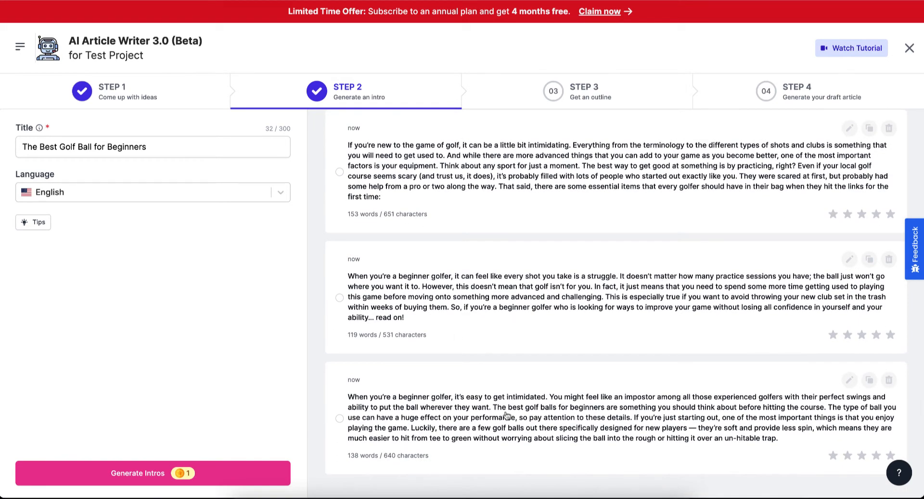
{"action": "scroll", "coordinate": [456, 328], "scroll_direction": "up", "scroll_amount": 6}
{"action": "left_click", "coordinate": [386, 193]}
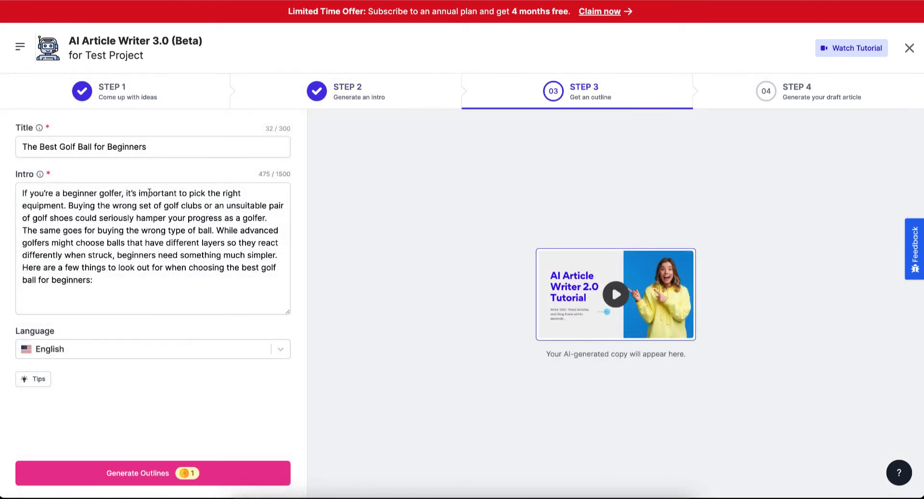
- Check the prefilled title and intro, and generate article outlines in English
{"action": "left_click", "coordinate": [106, 148]}
{"action": "key", "text": "ctrl+a"}
{"action": "left_click", "coordinate": [116, 235]}
{"action": "key", "text": "ctrl+a"}
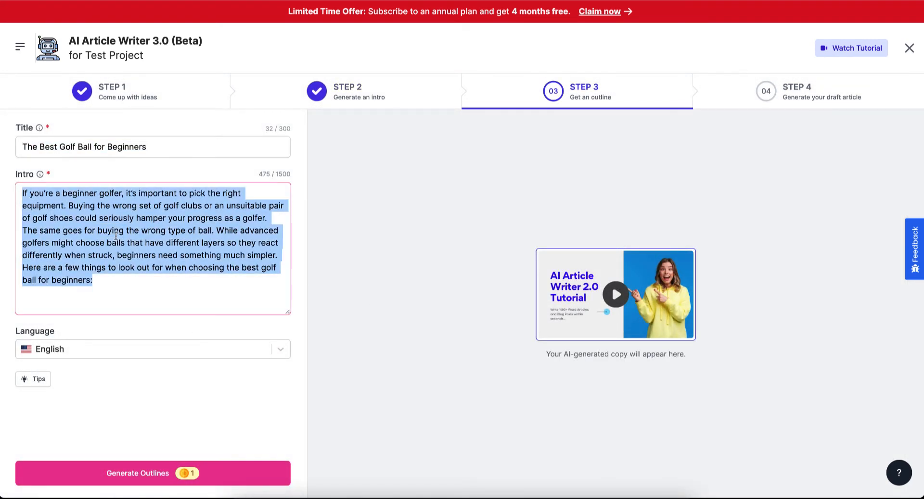
{"action": "left_click", "coordinate": [172, 373]}
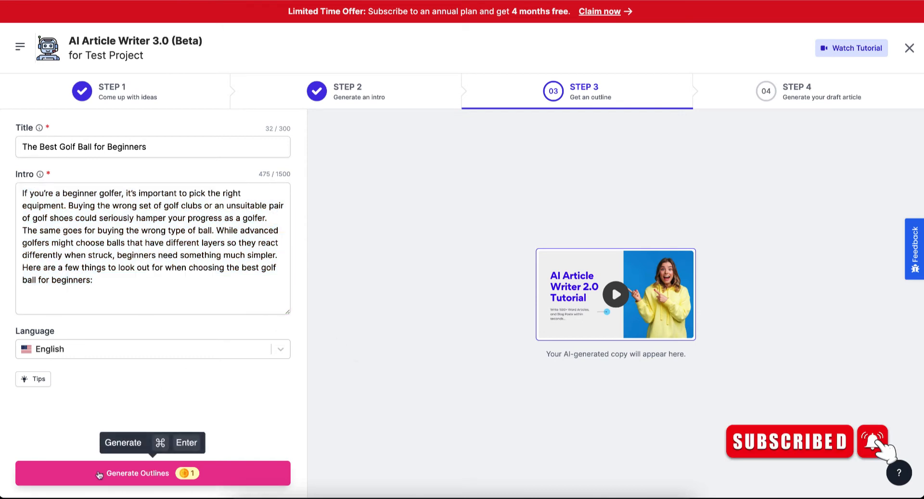
{"action": "left_click", "coordinate": [129, 479]}
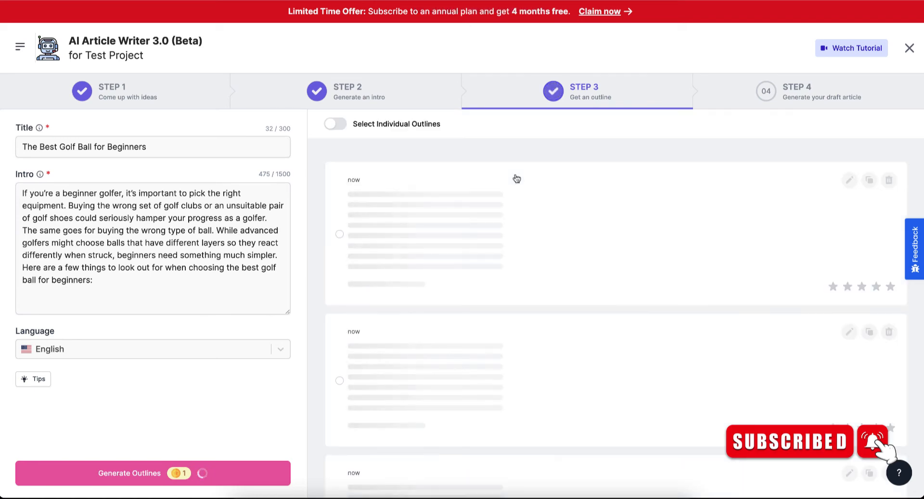
- Review the generated outlines and choose the six-section one beginning with "What to look for in a Beginner Ball" and "Beginner-friendly brands"
{"action": "scroll", "coordinate": [573, 315], "scroll_direction": "down", "scroll_amount": 7}
{"action": "scroll", "coordinate": [574, 318], "scroll_direction": "down", "scroll_amount": 1}
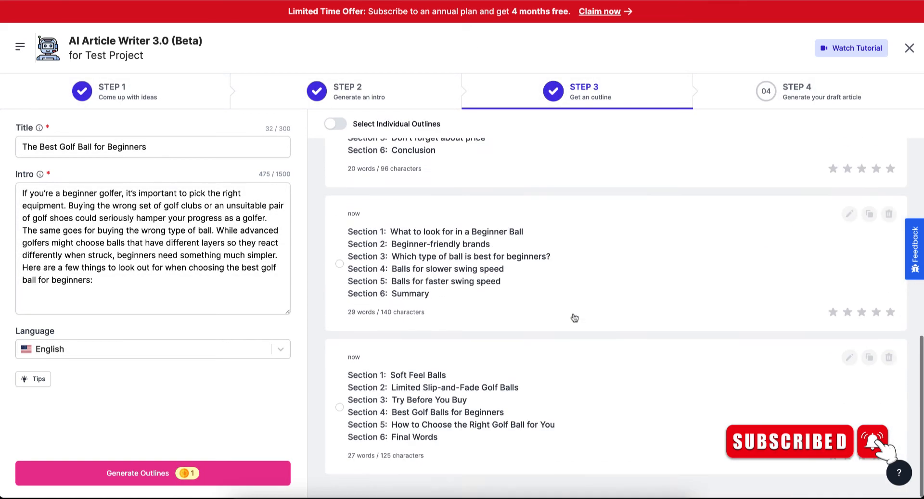
{"action": "scroll", "coordinate": [574, 318], "scroll_direction": "up", "scroll_amount": 10}
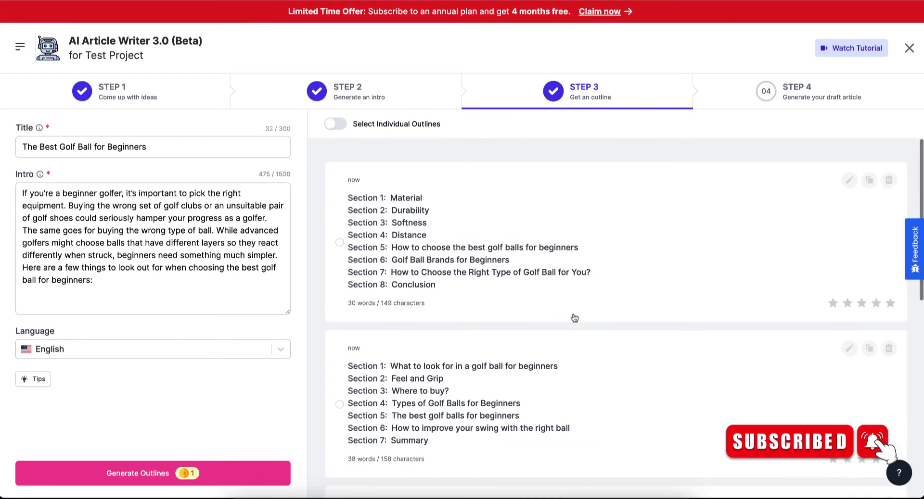
{"action": "scroll", "coordinate": [476, 328], "scroll_direction": "down", "scroll_amount": 6}
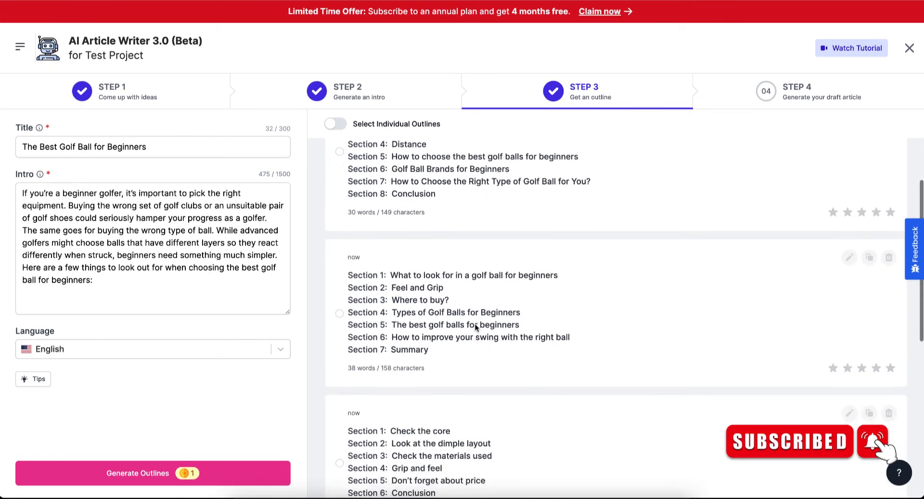
{"action": "scroll", "coordinate": [474, 328], "scroll_direction": "down", "scroll_amount": 1}
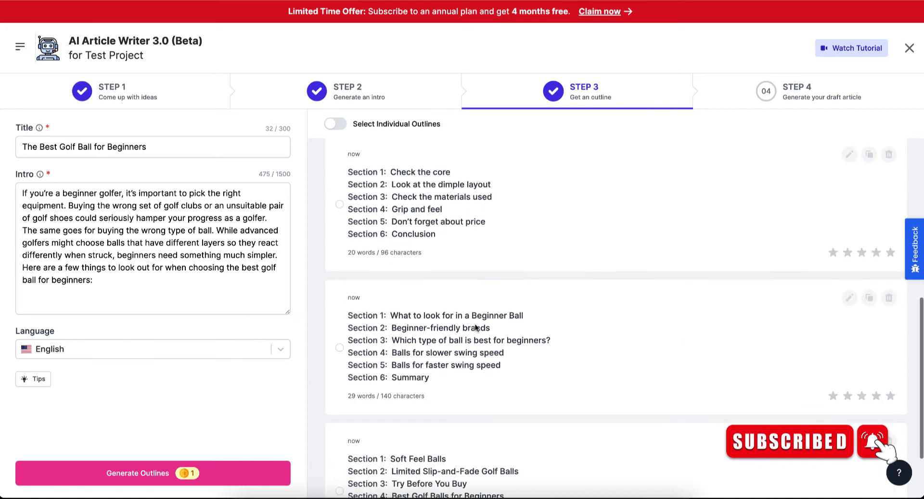
{"action": "scroll", "coordinate": [423, 246], "scroll_direction": "down", "scroll_amount": 1}
{"action": "scroll", "coordinate": [430, 255], "scroll_direction": "down", "scroll_amount": 1}
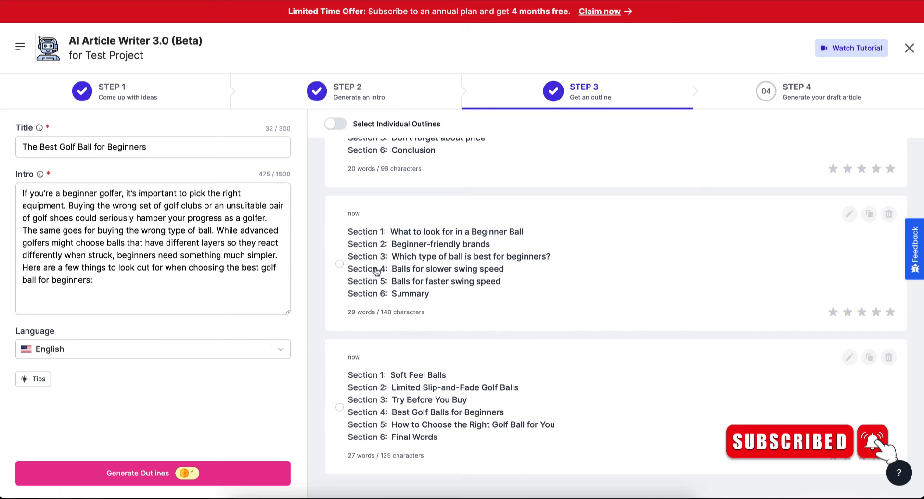
{"action": "left_click", "coordinate": [439, 271]}
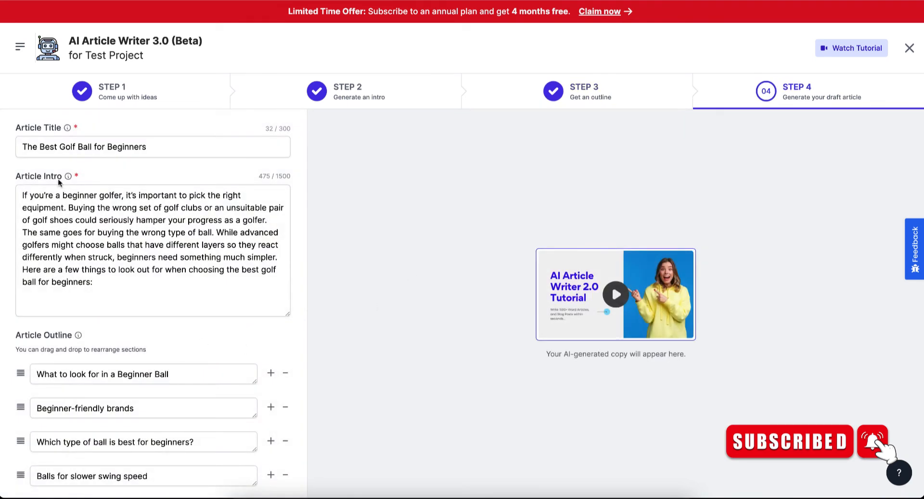
- Check the article title, intro and outline sections, and generate the draft article
{"action": "triple_click", "coordinate": [48, 147]}
{"action": "triple_click", "coordinate": [80, 231]}
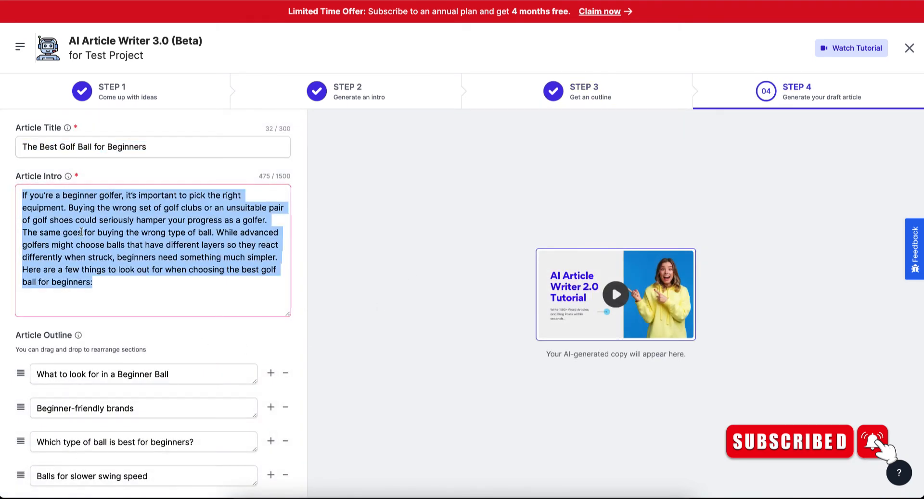
{"action": "scroll", "coordinate": [81, 232], "scroll_direction": "down", "scroll_amount": 3}
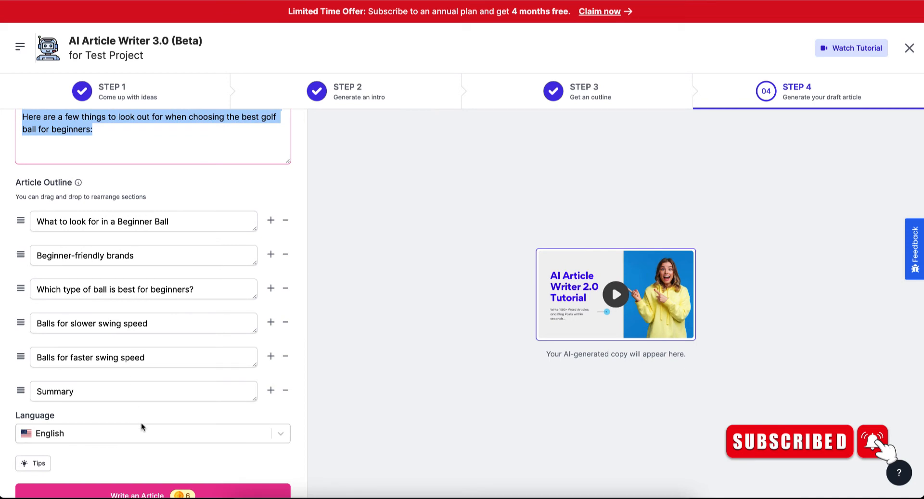
{"action": "scroll", "coordinate": [141, 426], "scroll_direction": "down", "scroll_amount": 1}
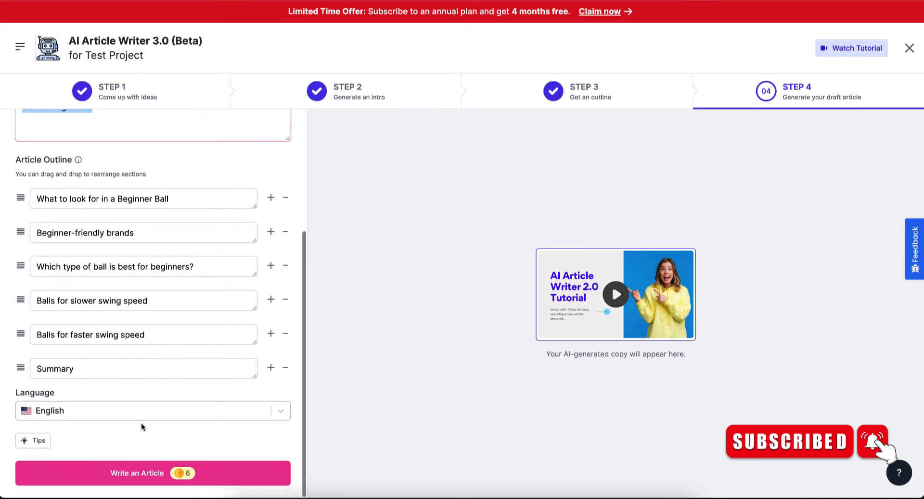
{"action": "left_click", "coordinate": [122, 475]}
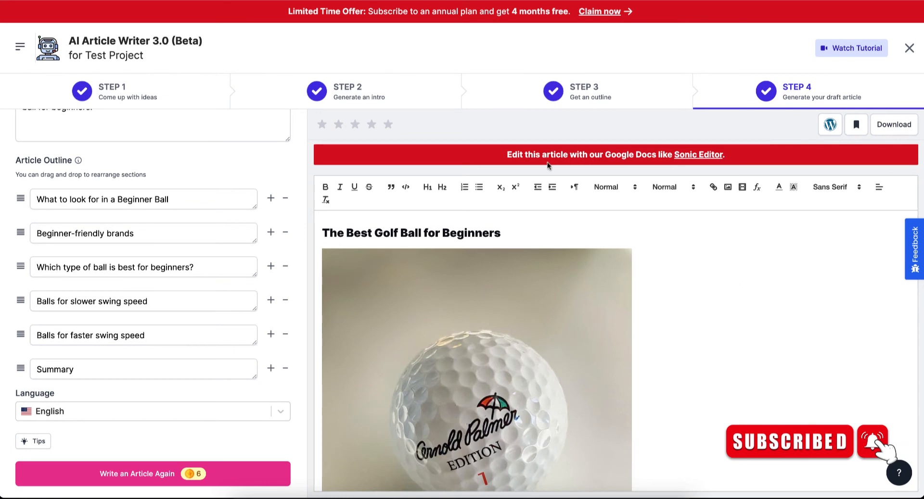
- Dismiss the feedback request covering the generated article
{"action": "scroll", "coordinate": [661, 314], "scroll_direction": "down", "scroll_amount": 3}
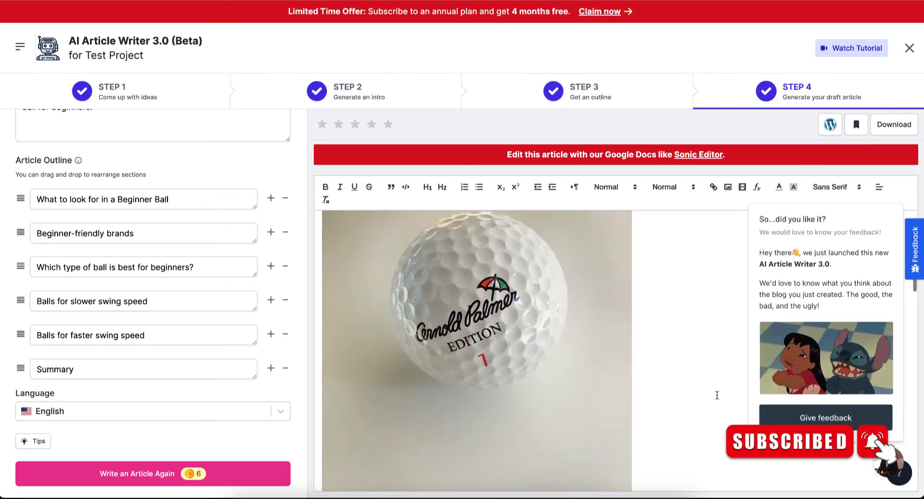
{"action": "mouse_move", "coordinate": [888, 195]}
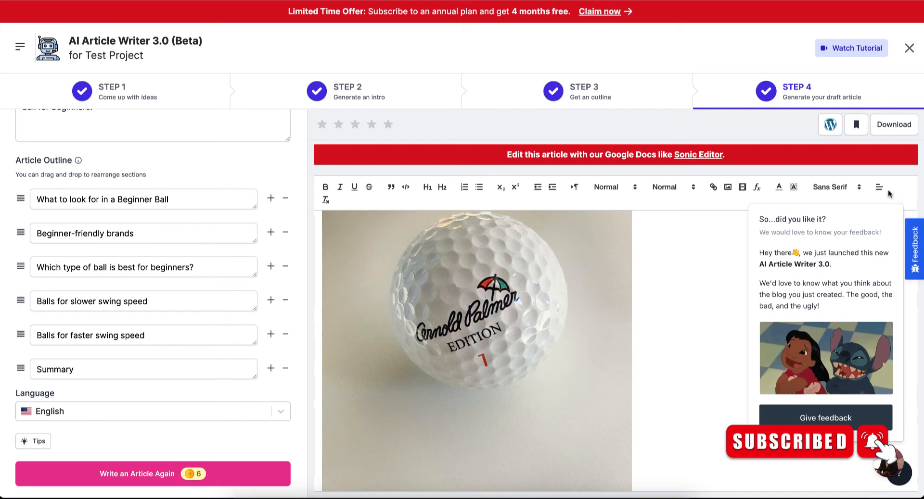
{"action": "left_click", "coordinate": [888, 195]}
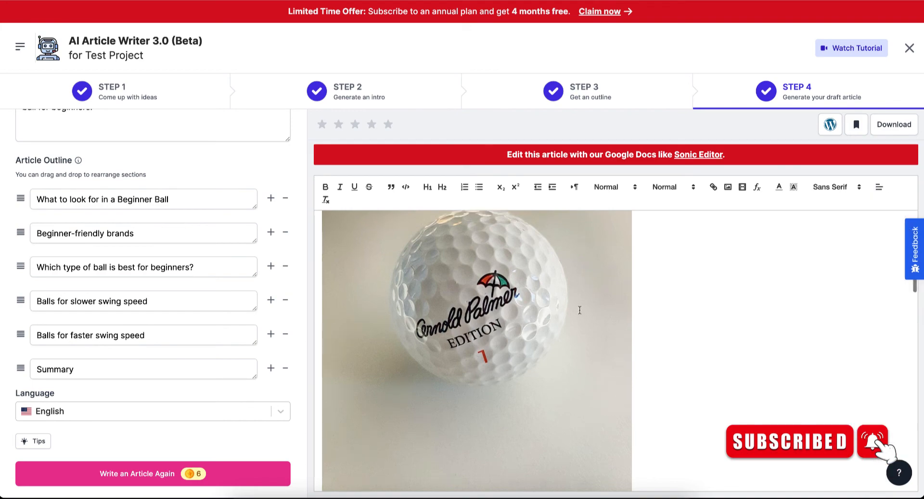
- Read through the generated golf ball article from its image to the Summary, comparing its section headings with the article outline
{"action": "scroll", "coordinate": [580, 310], "scroll_direction": "down", "scroll_amount": 10}
{"action": "scroll", "coordinate": [580, 310], "scroll_direction": "down", "scroll_amount": 4}
{"action": "scroll", "coordinate": [580, 311], "scroll_direction": "up", "scroll_amount": 10}
{"action": "scroll", "coordinate": [580, 311], "scroll_direction": "up", "scroll_amount": 5}
{"action": "scroll", "coordinate": [580, 310], "scroll_direction": "down", "scroll_amount": 5}
{"action": "scroll", "coordinate": [413, 259], "scroll_direction": "down", "scroll_amount": 2}
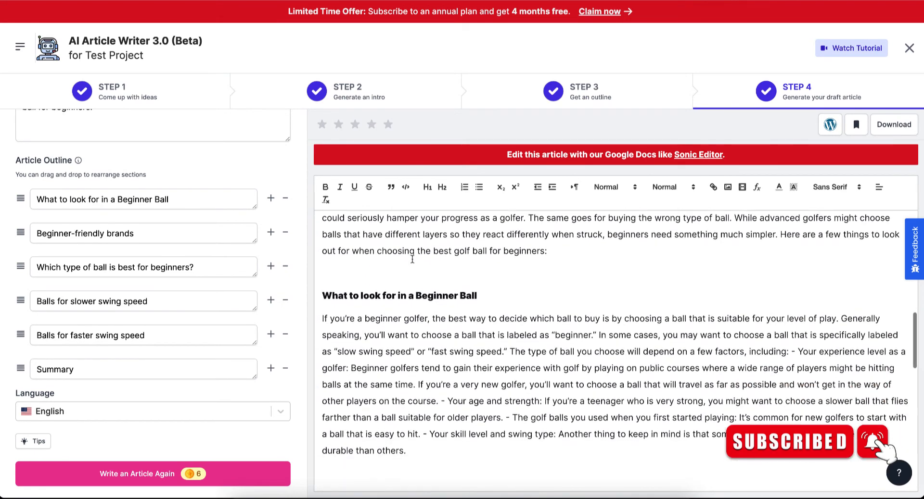
{"action": "scroll", "coordinate": [412, 259], "scroll_direction": "down", "scroll_amount": 3}
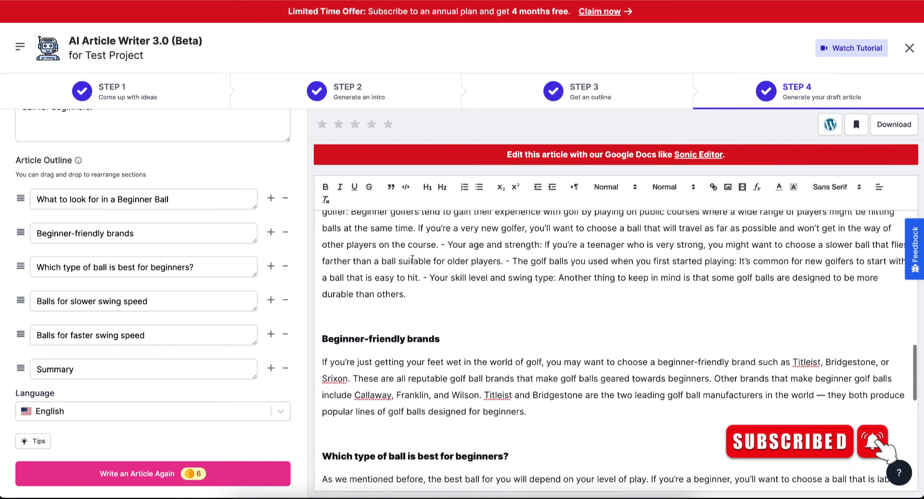
{"action": "triple_click", "coordinate": [408, 332]}
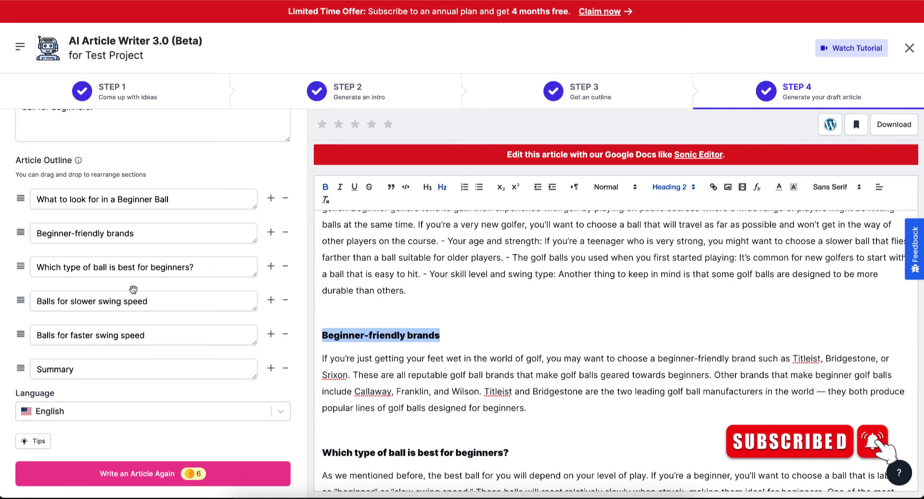
{"action": "scroll", "coordinate": [133, 290], "scroll_direction": "up", "scroll_amount": 3}
{"action": "triple_click", "coordinate": [31, 302]}
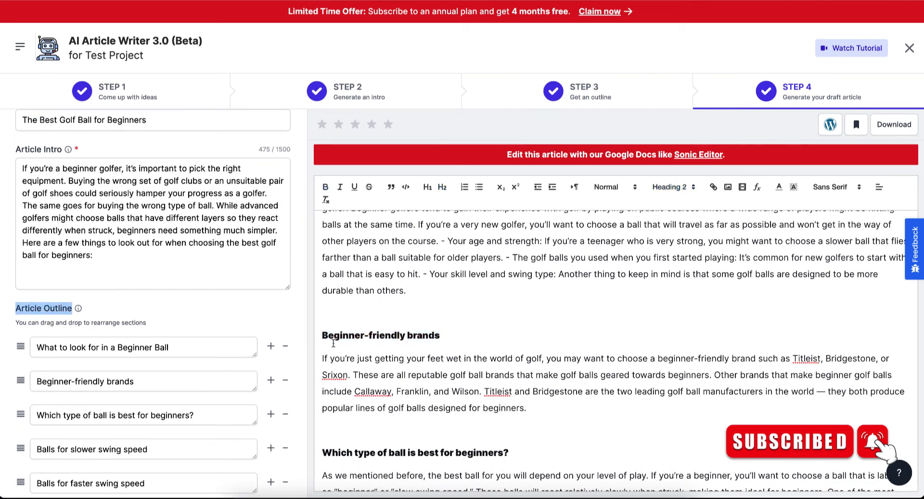
{"action": "scroll", "coordinate": [477, 327], "scroll_direction": "down", "scroll_amount": 7}
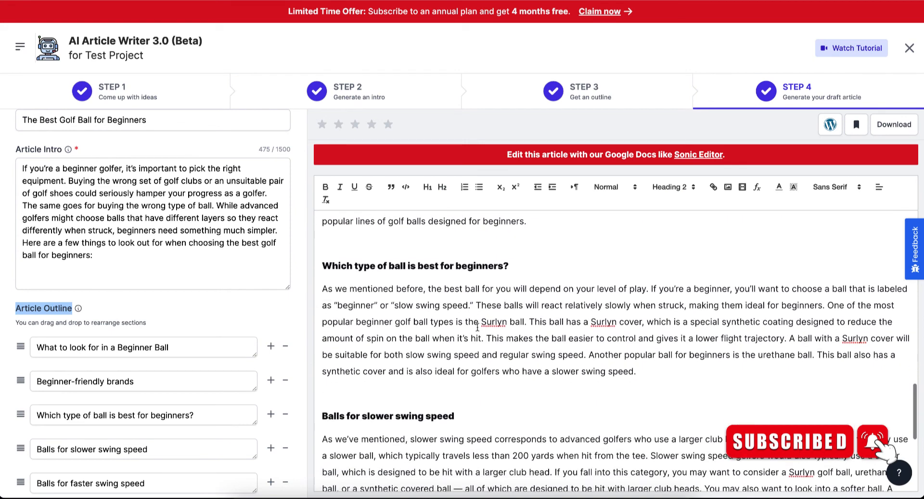
{"action": "scroll", "coordinate": [477, 328], "scroll_direction": "down", "scroll_amount": 2}
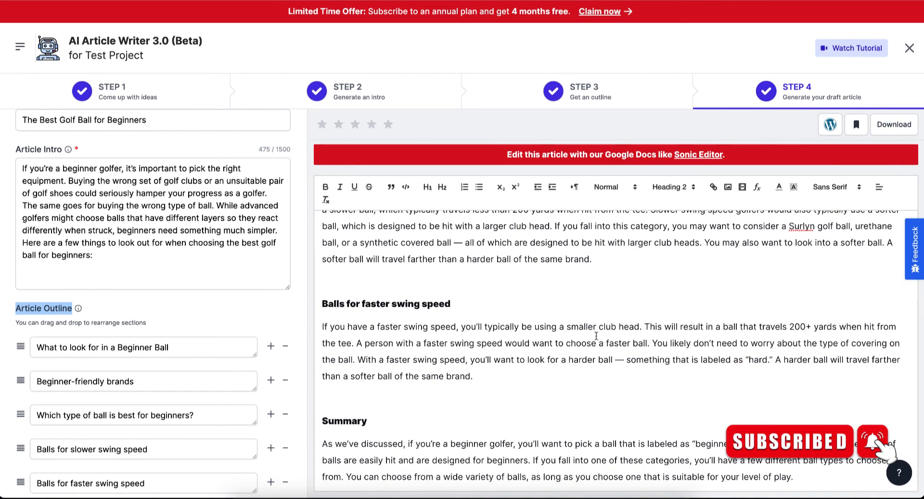
{"action": "scroll", "coordinate": [592, 332], "scroll_direction": "up", "scroll_amount": 15}
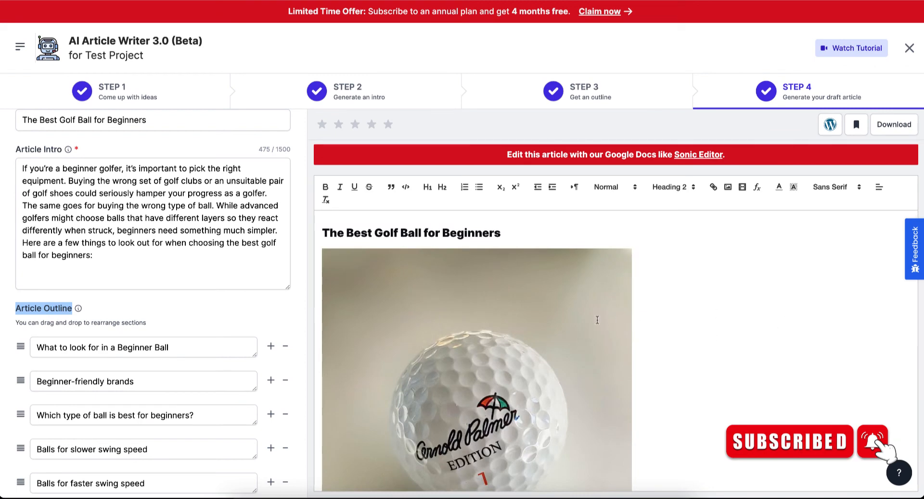
{"action": "scroll", "coordinate": [662, 388], "scroll_direction": "down", "scroll_amount": 6}
{"action": "scroll", "coordinate": [653, 394], "scroll_direction": "down", "scroll_amount": 10}
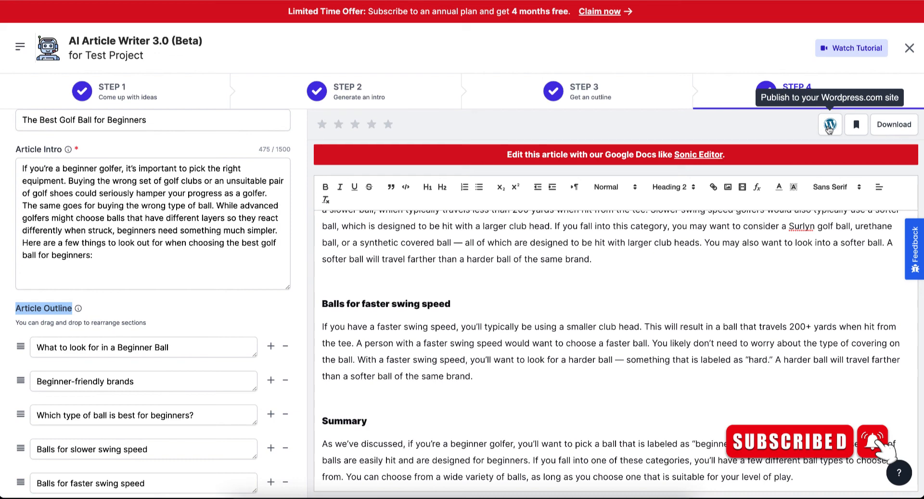
- Open the generated article in Sonic Editor and look through its sections
{"action": "left_click_drag", "start_coordinate": [517, 155], "coordinate": [700, 157]}
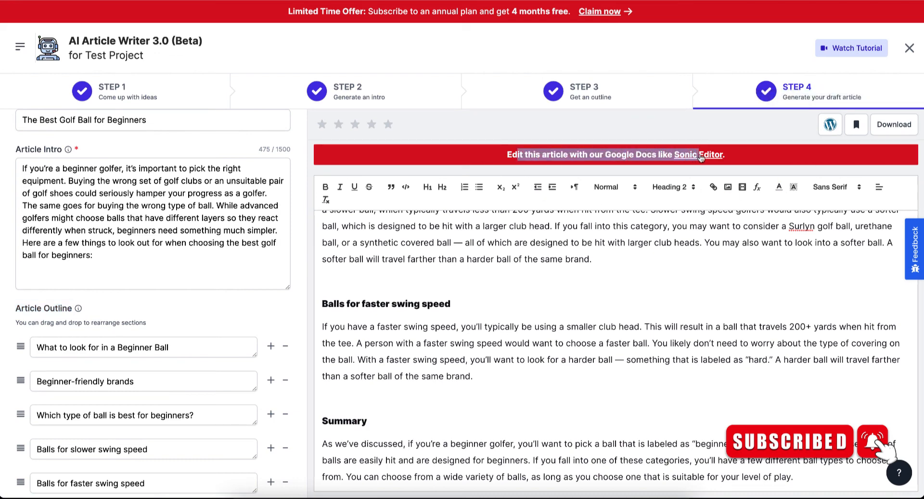
{"action": "left_click", "coordinate": [701, 157]}
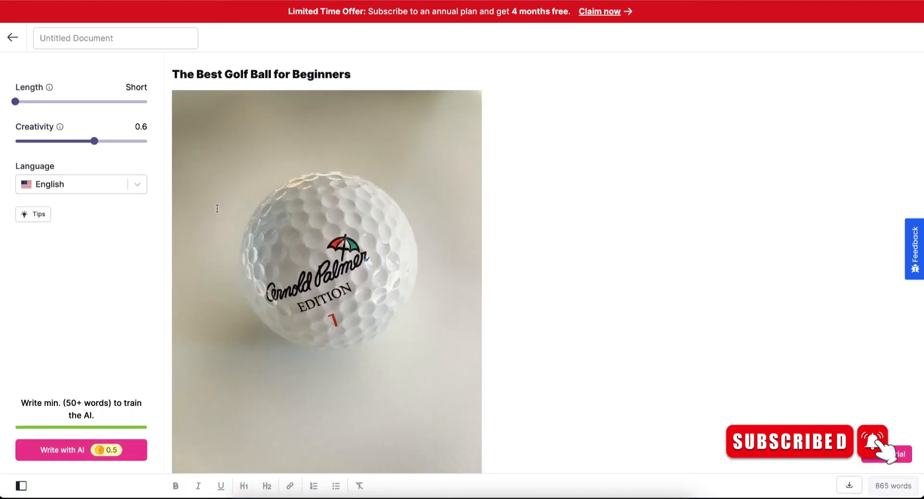
{"action": "scroll", "coordinate": [426, 296], "scroll_direction": "down", "scroll_amount": 15}
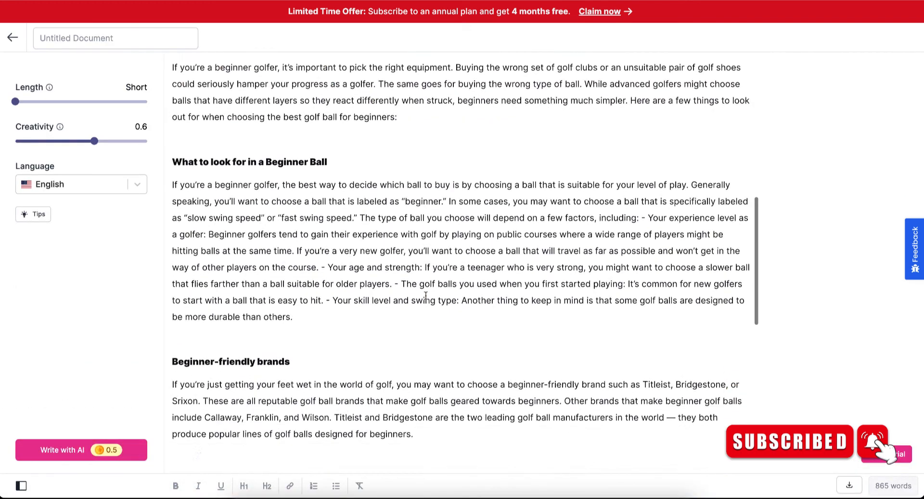
{"action": "scroll", "coordinate": [425, 296], "scroll_direction": "down", "scroll_amount": 3}
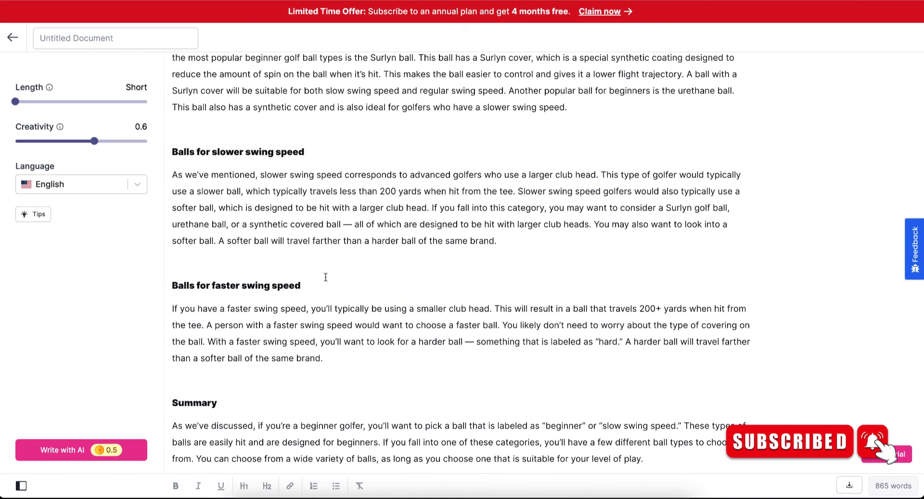
- Try adding filler text to the "Balls for faster swing speed" heading and remove it again
{"action": "left_click", "coordinate": [325, 277]}
{"action": "left_click", "coordinate": [325, 289]}
{"action": "type", "text": "adlskfjal"}
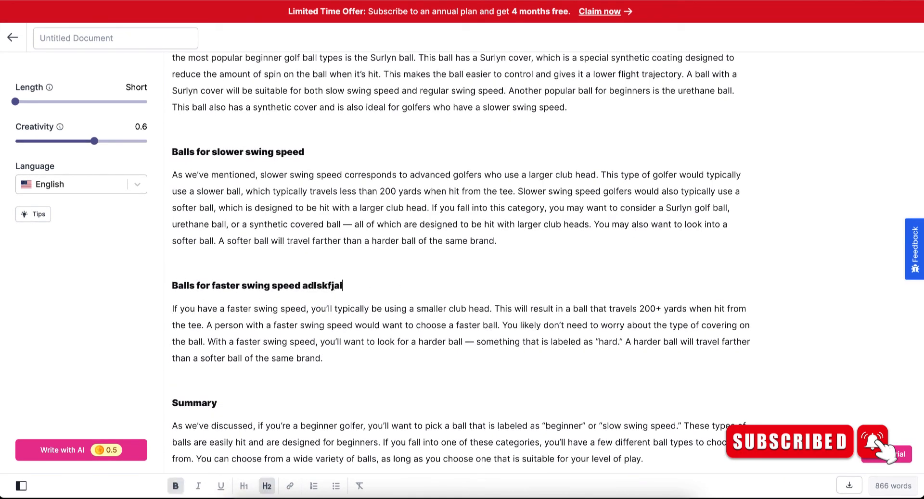
{"action": "key", "text": "BackSpace"}
{"action": "key", "text": "BackSpace"}
{"action": "key", "text": "BackSpace"}
{"action": "key", "text": "BackSpace"}
{"action": "triple_click", "coordinate": [361, 361]}
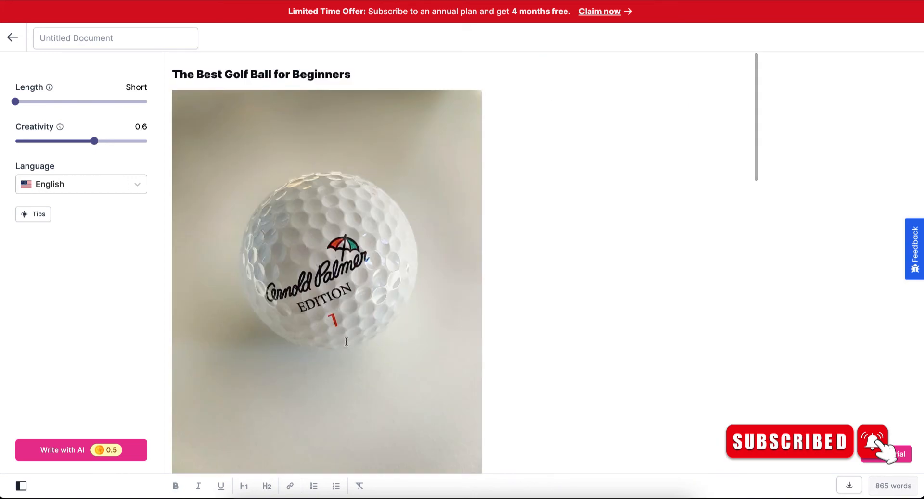
- Look over the beginning of the golf ball article and leave the editor for the Test Project templates
{"action": "scroll", "coordinate": [346, 342], "scroll_direction": "up", "scroll_amount": 20}
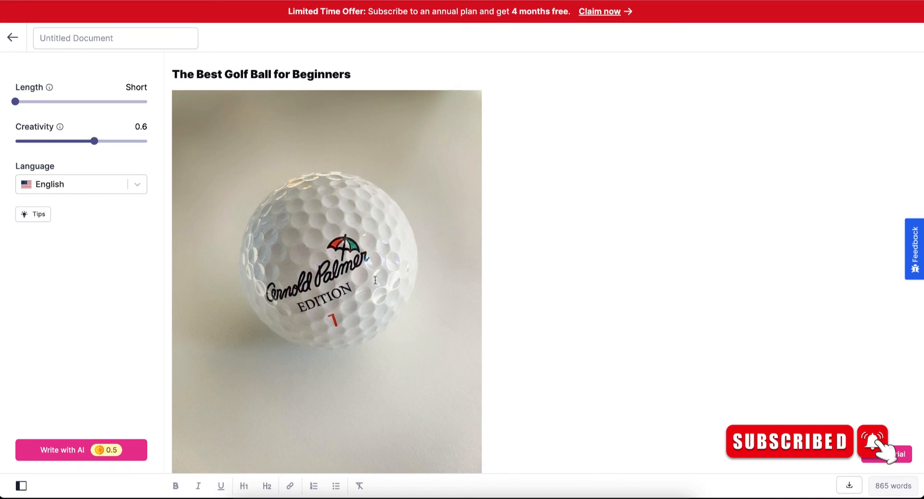
{"action": "scroll", "coordinate": [376, 281], "scroll_direction": "down", "scroll_amount": 20}
{"action": "scroll", "coordinate": [268, 156], "scroll_direction": "up", "scroll_amount": 20}
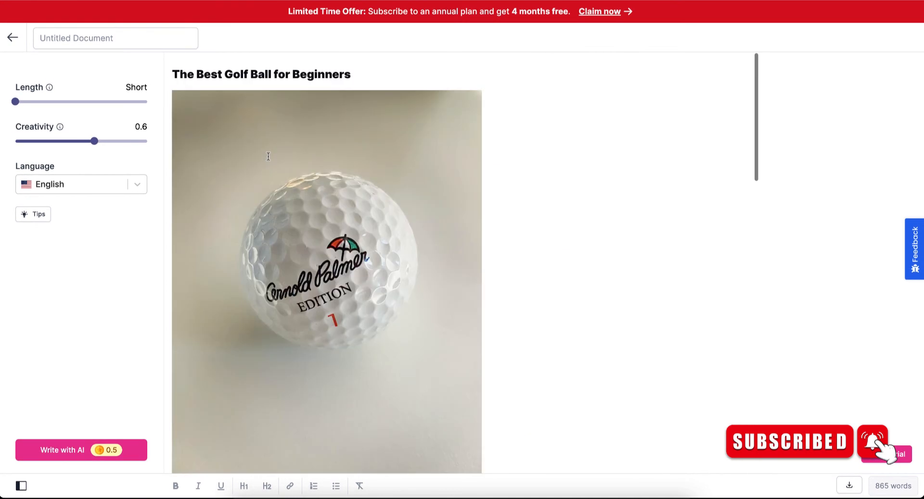
{"action": "left_click", "coordinate": [13, 37]}
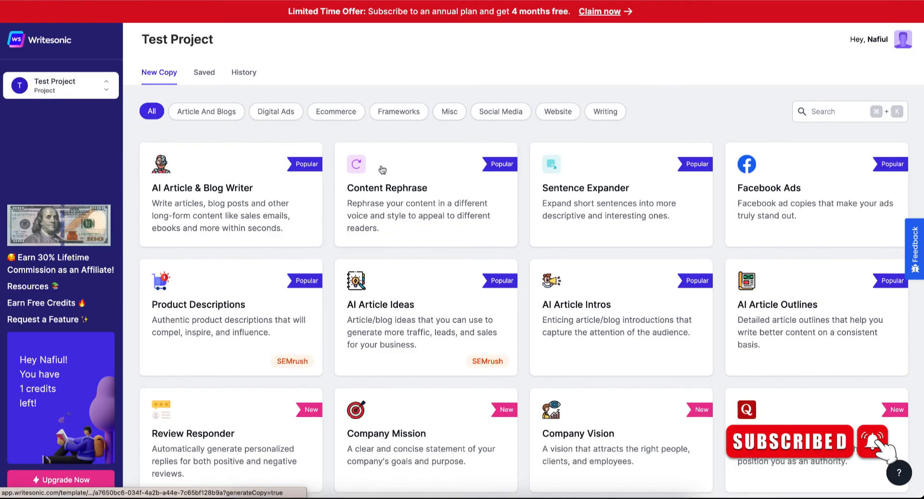
- Browse the Social Media and Ecommerce template categories and open the Amazon Product Descriptions template
{"action": "left_click", "coordinate": [510, 114]}
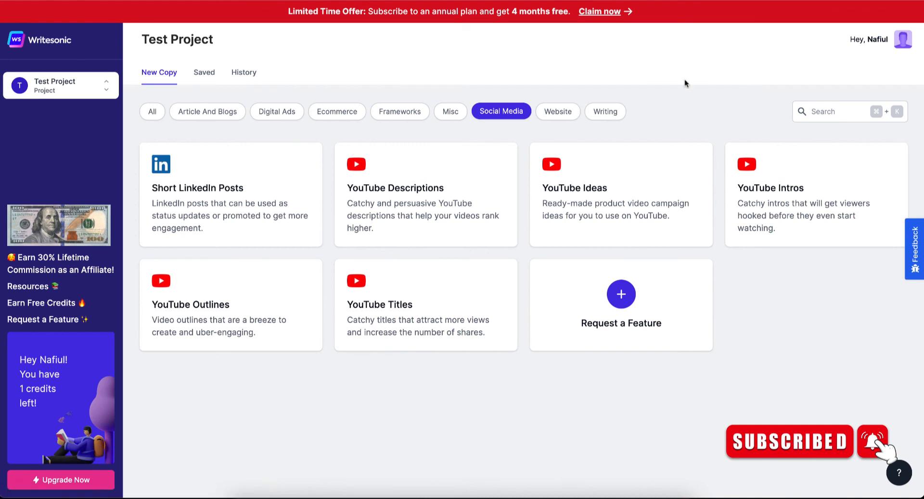
{"action": "left_click", "coordinate": [329, 119]}
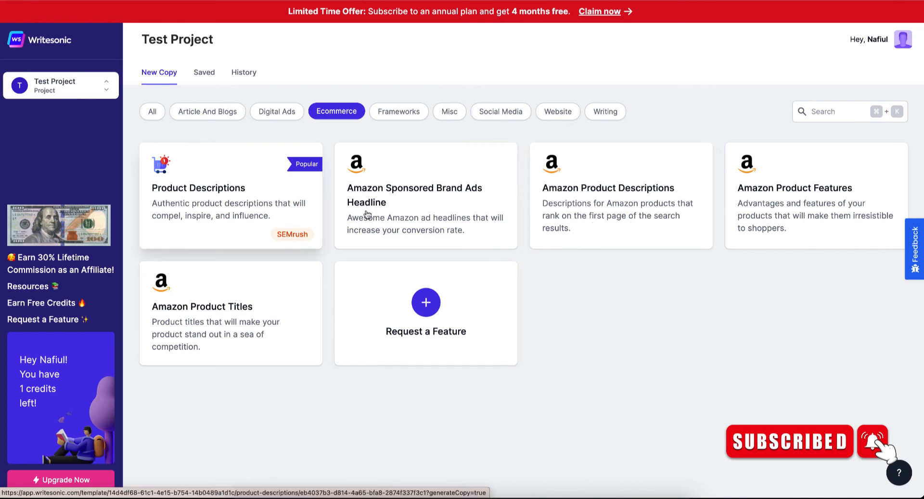
{"action": "left_click", "coordinate": [620, 215]}
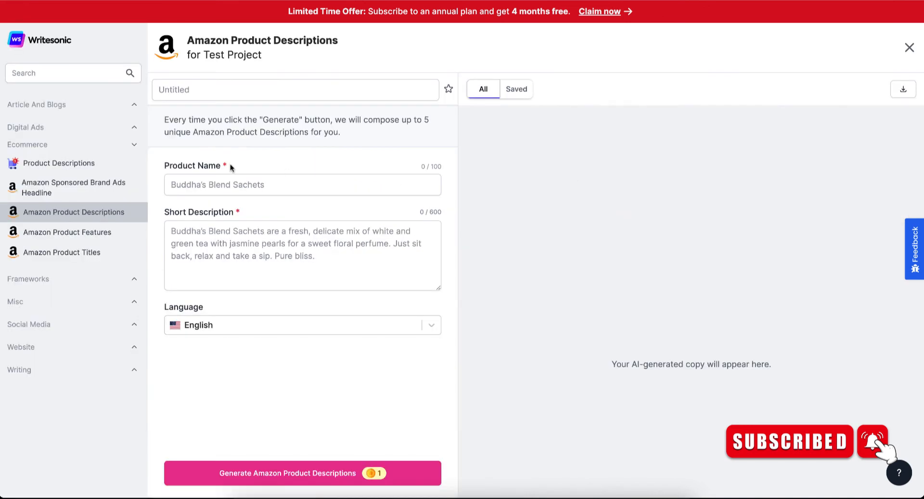
- Examine the required Product Name and Short Description fields of the Amazon Product Descriptions form
{"action": "left_click", "coordinate": [255, 191]}
{"action": "left_click_drag", "start_coordinate": [169, 166], "coordinate": [243, 167]}
{"action": "left_click_drag", "start_coordinate": [165, 212], "coordinate": [265, 214]}
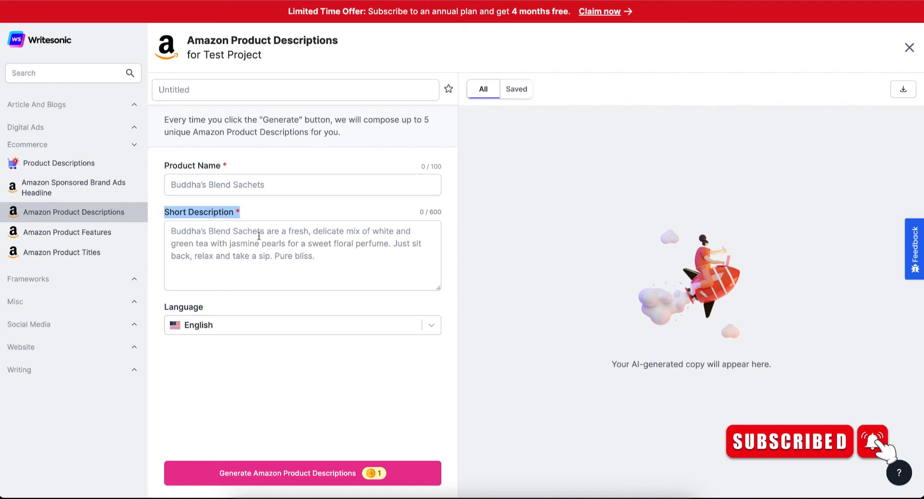
{"action": "left_click", "coordinate": [248, 273]}
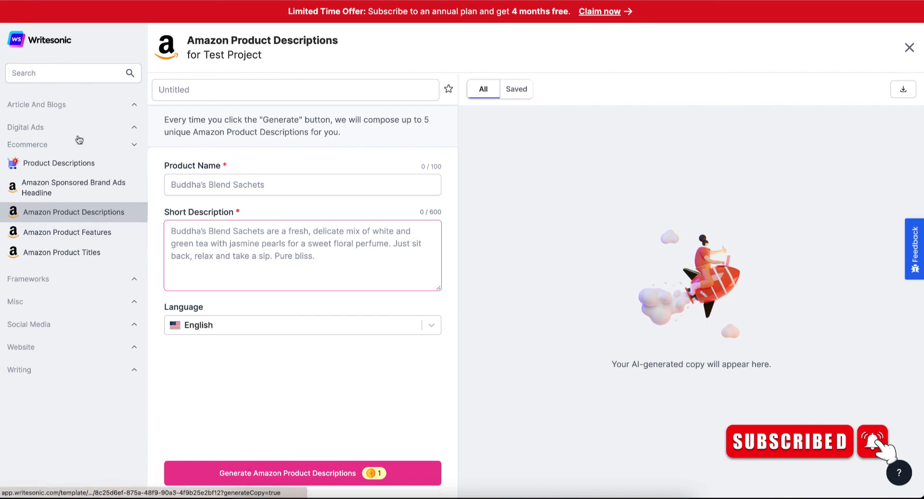
- Open the Facebook Ads template from Digital Ads and inspect its product name and description fields
{"action": "left_click", "coordinate": [81, 127]}
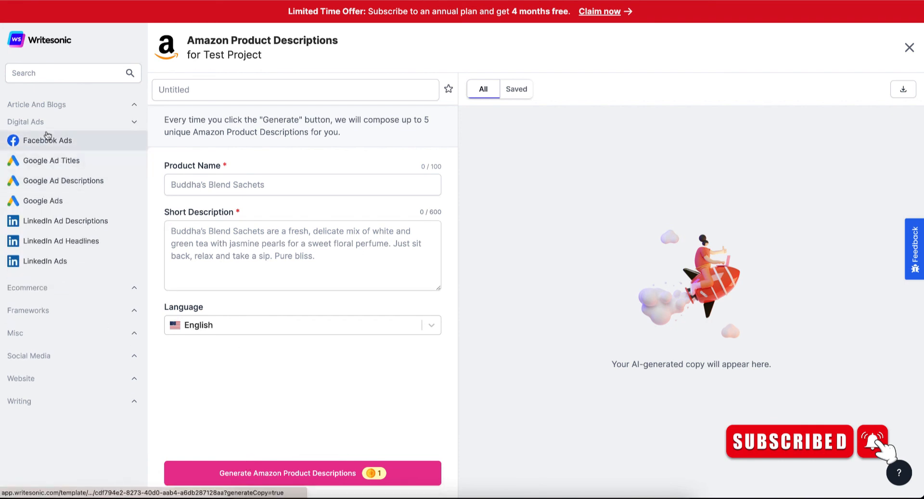
{"action": "left_click", "coordinate": [47, 135]}
{"action": "left_click", "coordinate": [276, 185]}
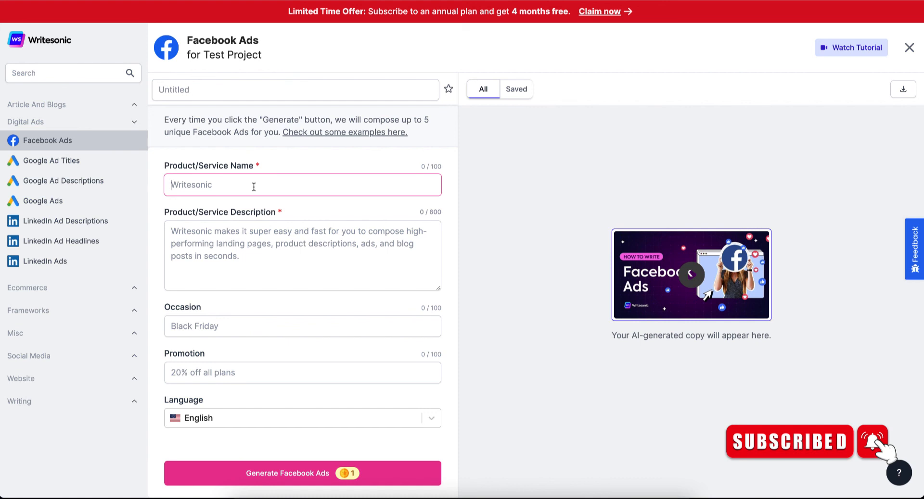
{"action": "left_click", "coordinate": [287, 266]}
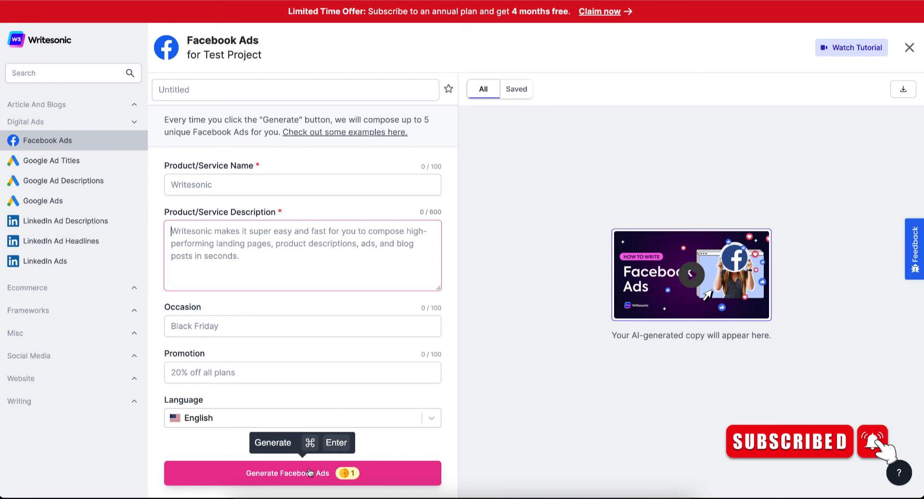
- Return to the Test Project dashboard and look through the full list of copy templates
{"action": "left_click", "coordinate": [51, 41]}
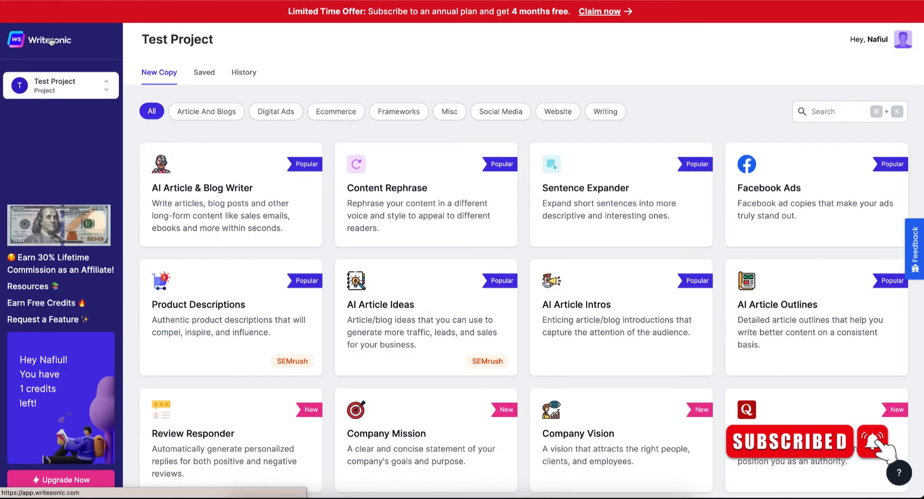
{"action": "scroll", "coordinate": [481, 266], "scroll_direction": "down", "scroll_amount": 20}
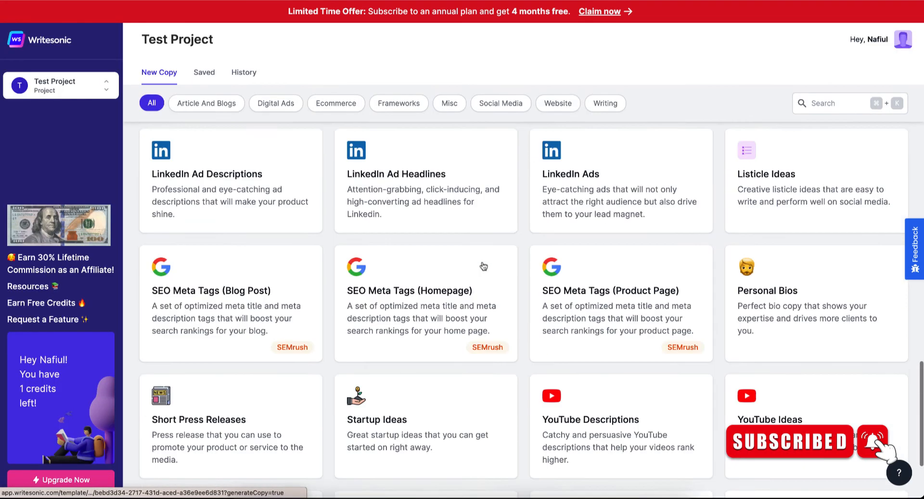
{"action": "scroll", "coordinate": [483, 266], "scroll_direction": "up", "scroll_amount": 15}
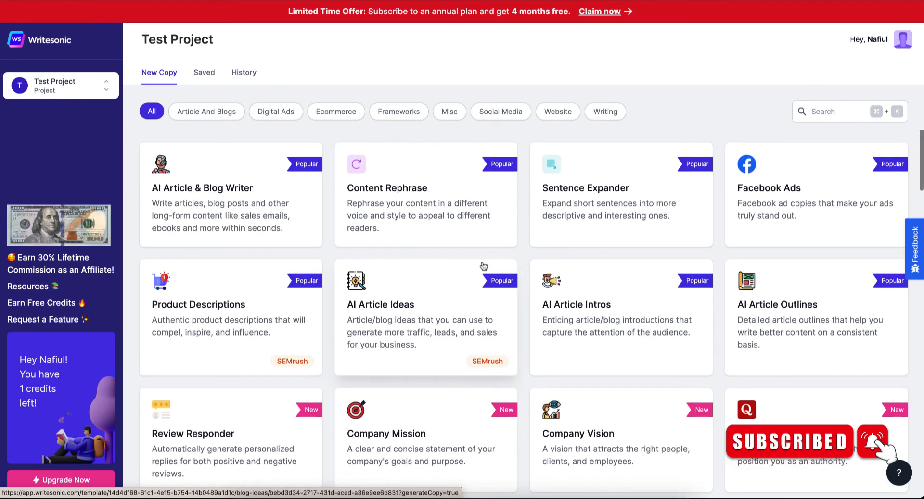